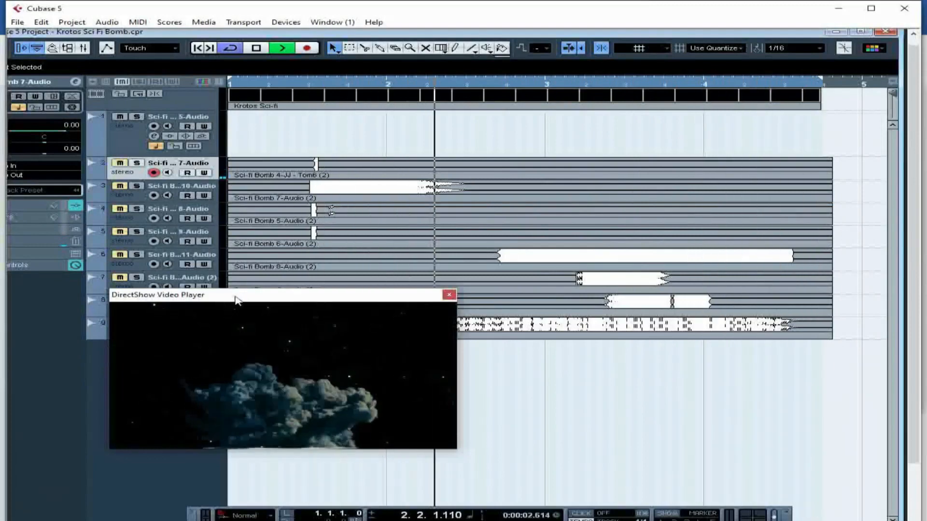
- Reposition the video player window and move the Sci-fi Bomb 8-Audio track directly below the enlarged Sci-fi Bomb 7-Audio track
{"action": "left_click_drag", "start_coordinate": [235, 301], "coordinate": [344, 308]}
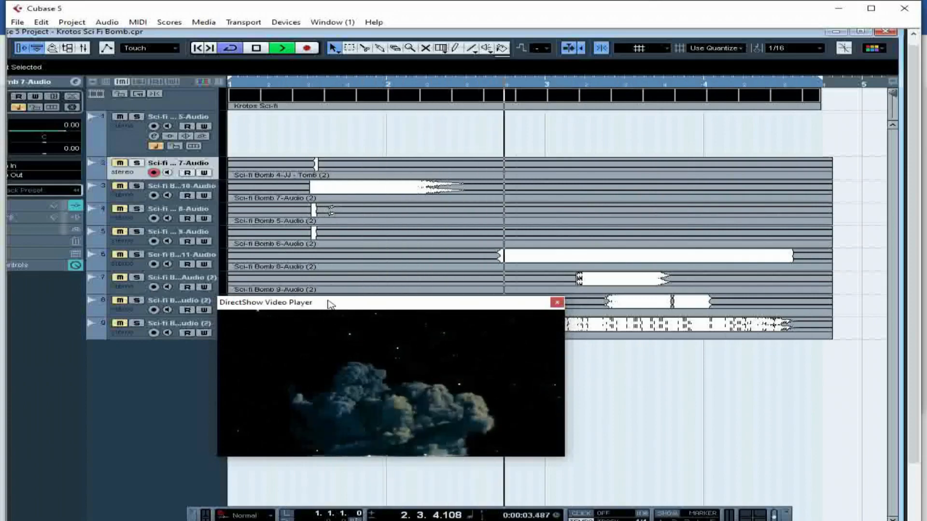
{"action": "left_click", "coordinate": [257, 49]}
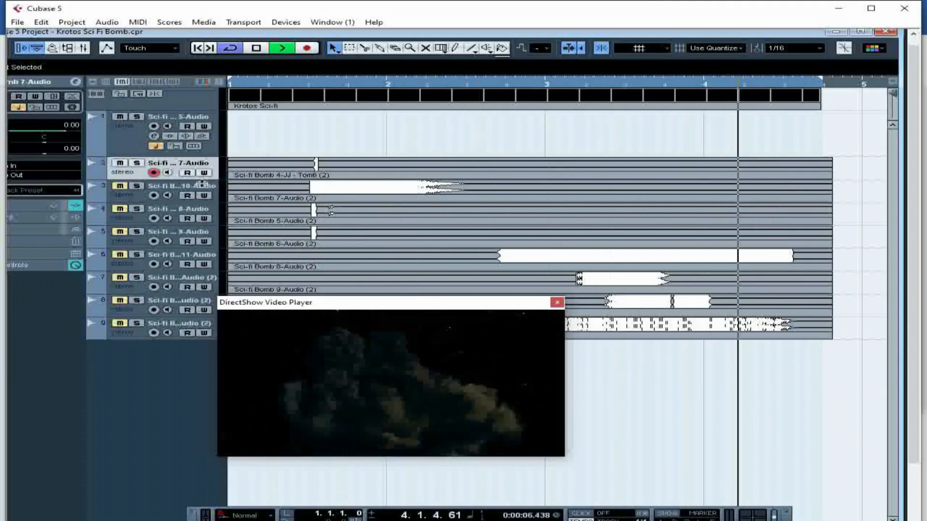
{"action": "left_click_drag", "start_coordinate": [202, 184], "coordinate": [202, 192]}
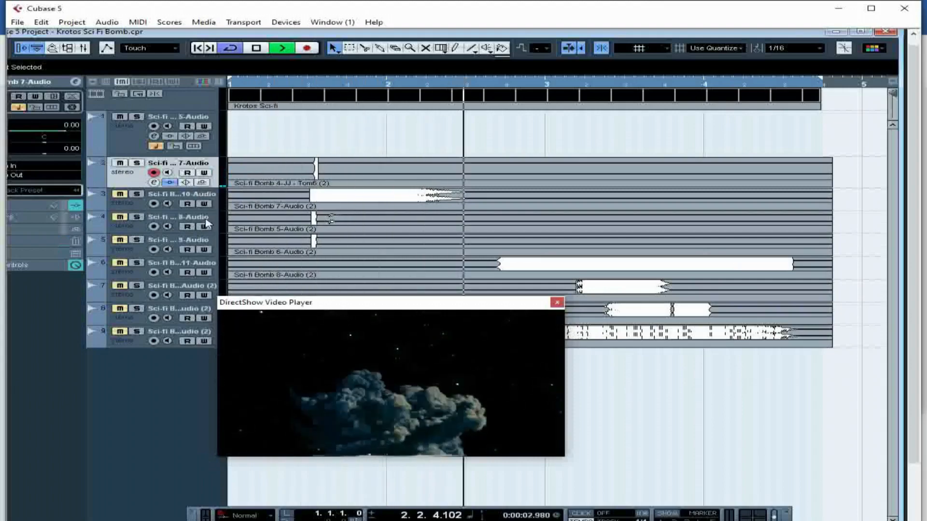
{"action": "left_click_drag", "start_coordinate": [205, 220], "coordinate": [208, 199]}
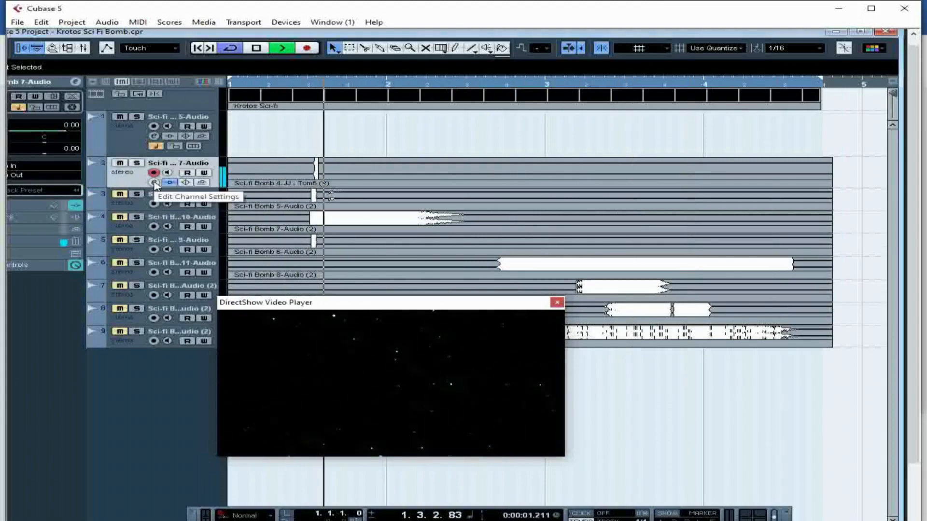
- Review the channel settings of the Sci-fi Bomb 7-Audio track, including its inserts and EQ, and close them
{"action": "left_click", "coordinate": [153, 182]}
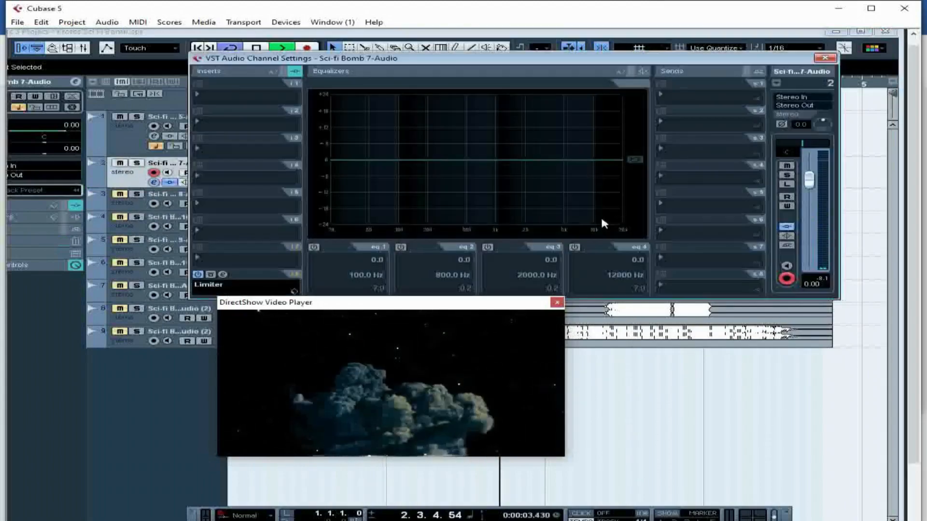
{"action": "left_click", "coordinate": [826, 59]}
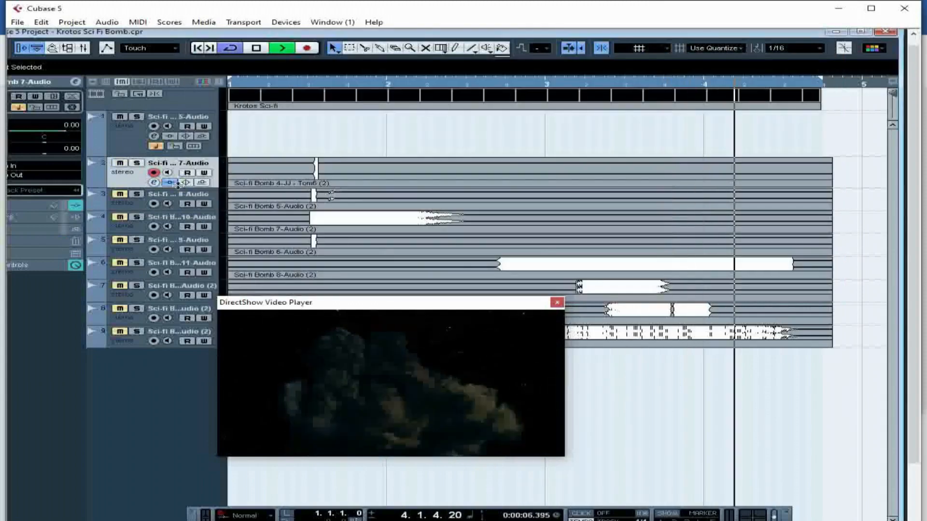
- Solo the Sci-fi Bomb 8-Audio track and add a Limiter from the Dynamics effects in its insert slot 7
{"action": "left_click", "coordinate": [138, 195]}
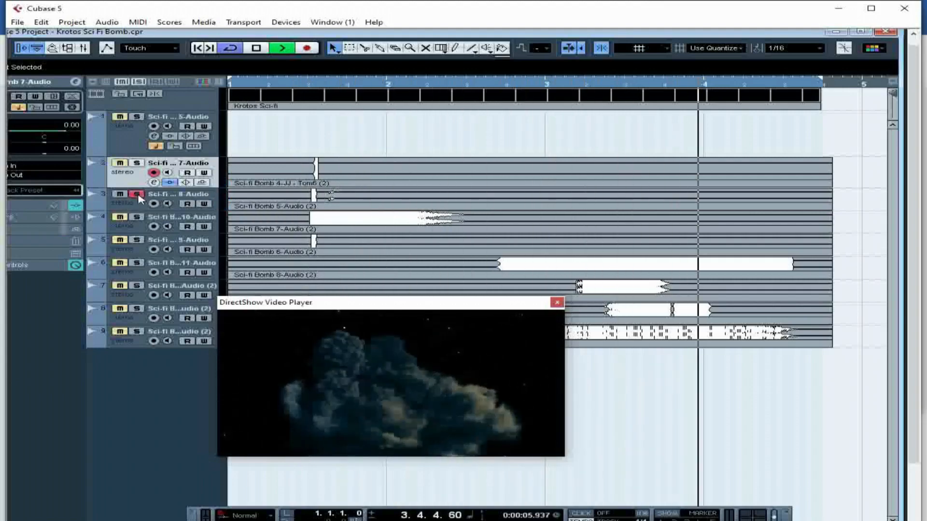
{"action": "left_click", "coordinate": [184, 209]}
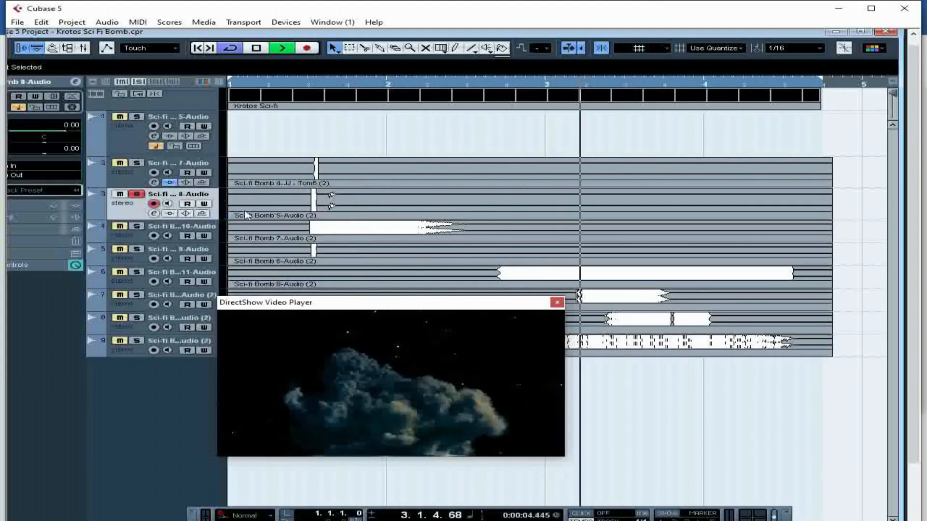
{"action": "left_click", "coordinate": [153, 213]}
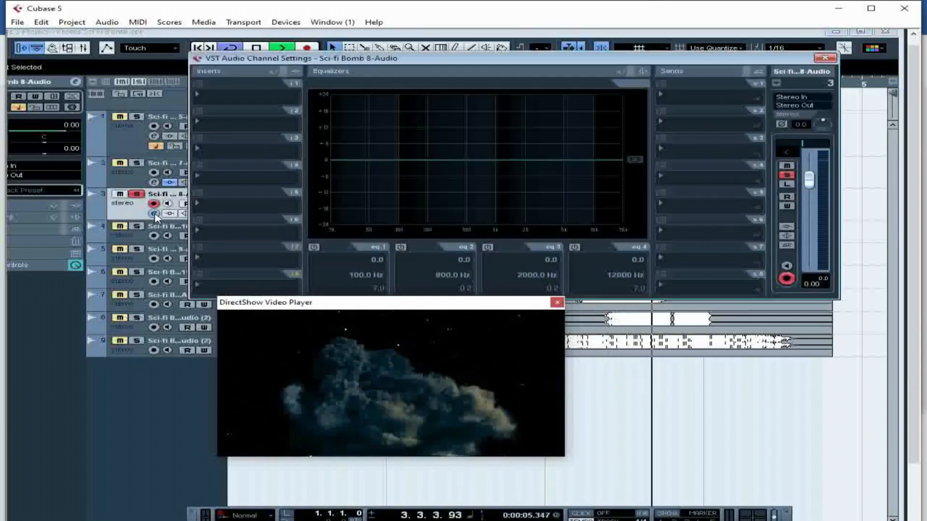
{"action": "left_click", "coordinate": [201, 260]}
{"action": "mouse_move", "coordinate": [247, 312]}
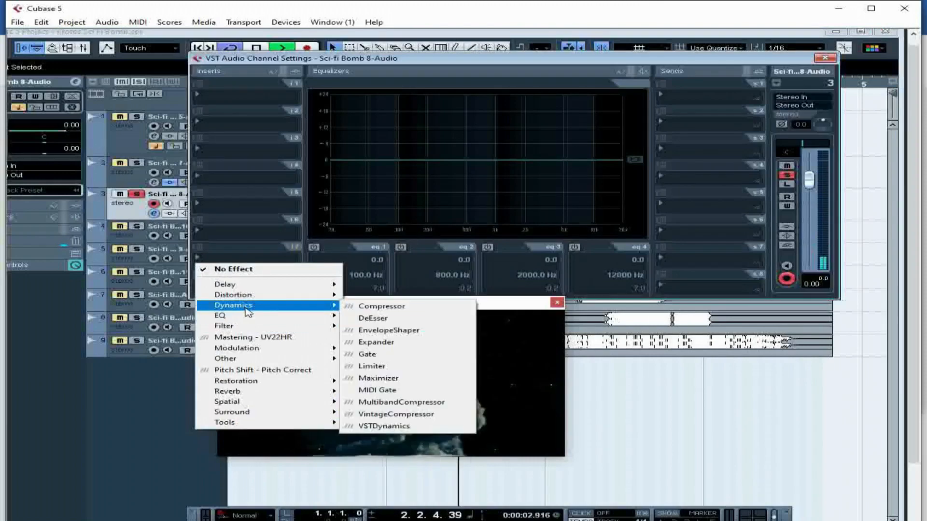
{"action": "left_click", "coordinate": [400, 368]}
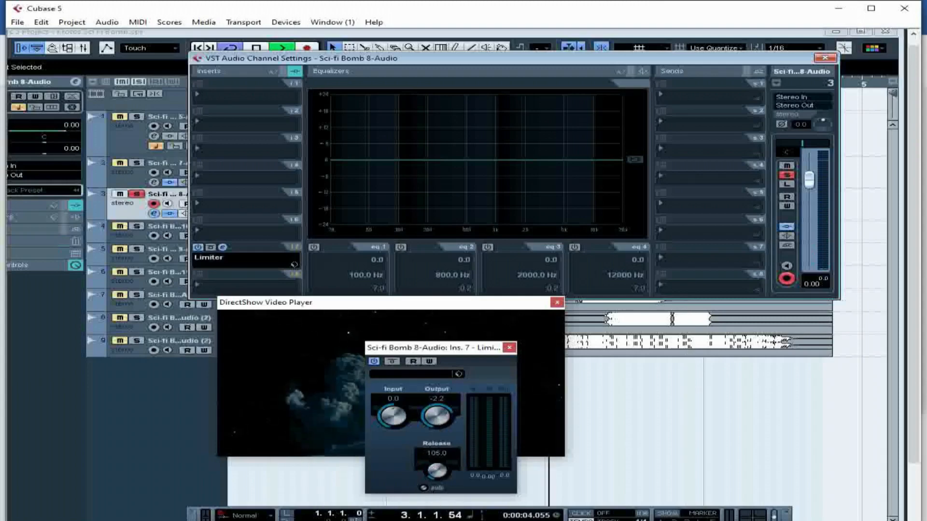
- Set the 8-Audio limiter's input to 14.4 and release to 70.0, and leave the track unsoloed and unmuted
{"action": "left_click_drag", "start_coordinate": [417, 348], "coordinate": [687, 380]}
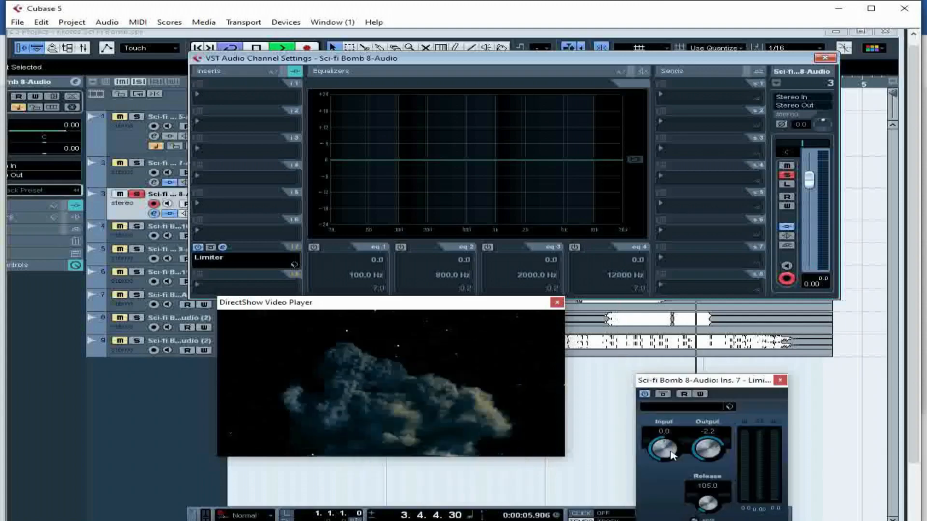
{"action": "left_click_drag", "start_coordinate": [672, 455], "coordinate": [673, 442]}
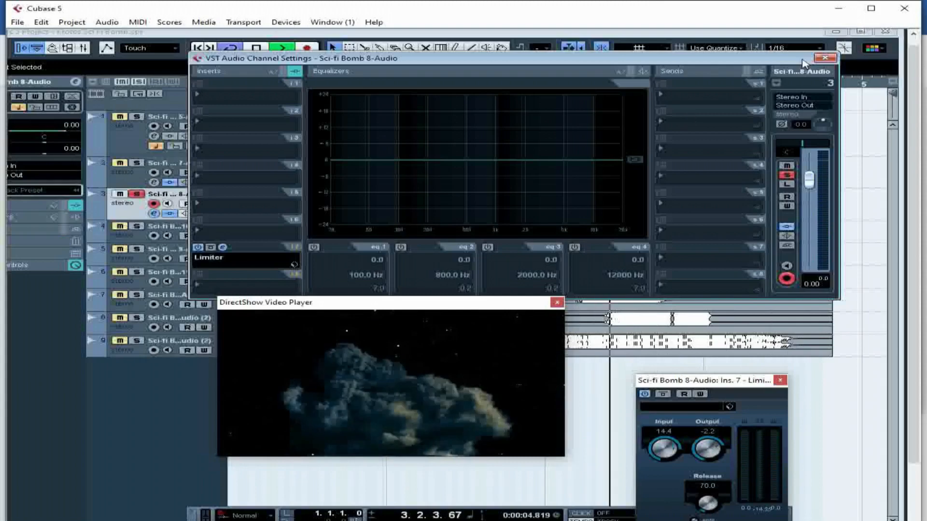
{"action": "left_click", "coordinate": [824, 58]}
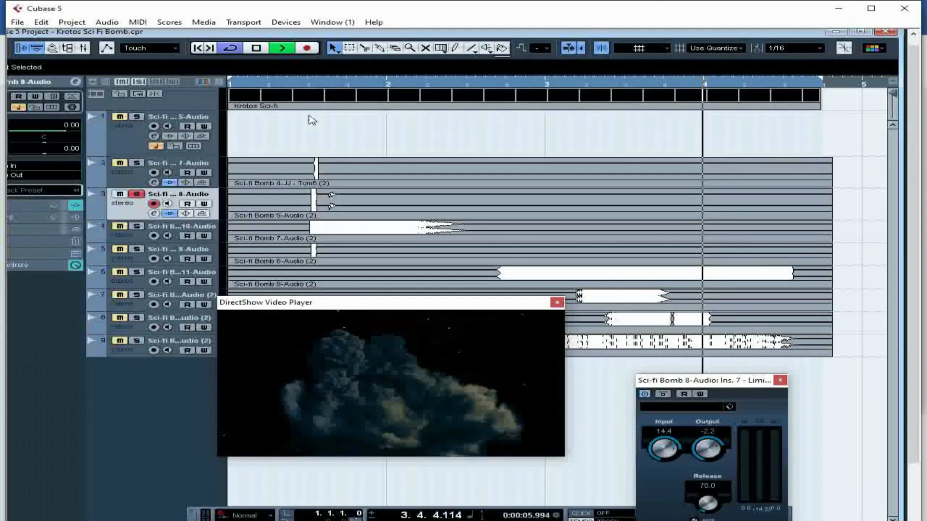
{"action": "left_click", "coordinate": [122, 194]}
{"action": "left_click", "coordinate": [121, 194]}
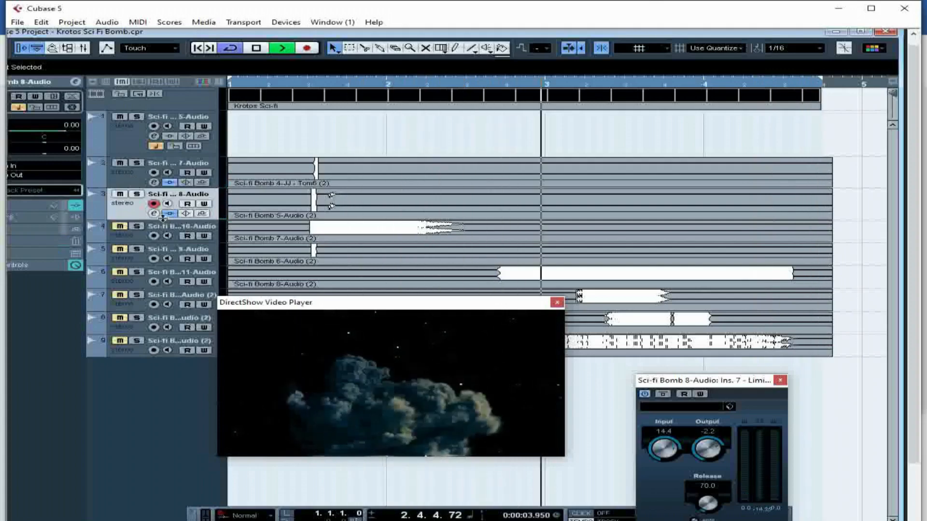
- Move the Sci-fi Bomb 9-Audio track above the 10-Audio track, then solo and enlarge it
{"action": "left_click_drag", "start_coordinate": [167, 255], "coordinate": [144, 230]}
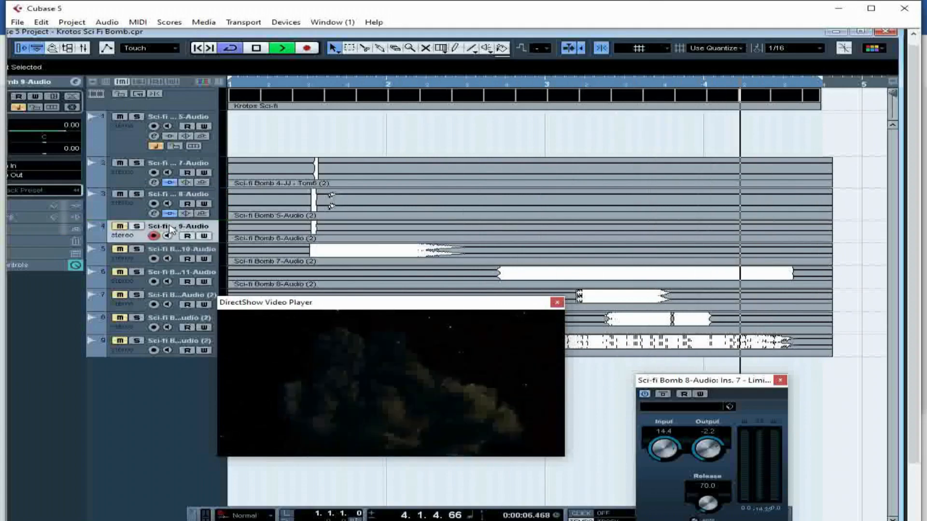
{"action": "left_click", "coordinate": [136, 226]}
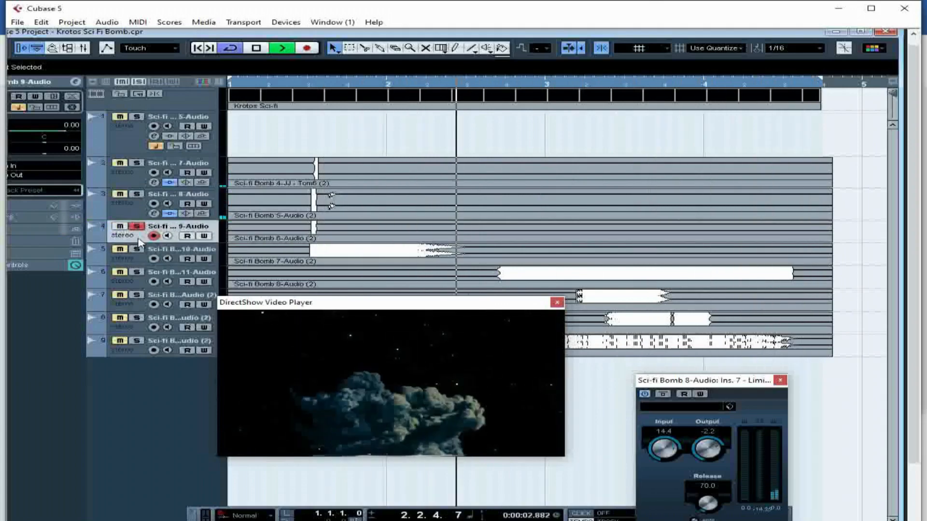
{"action": "left_click", "coordinate": [256, 85]}
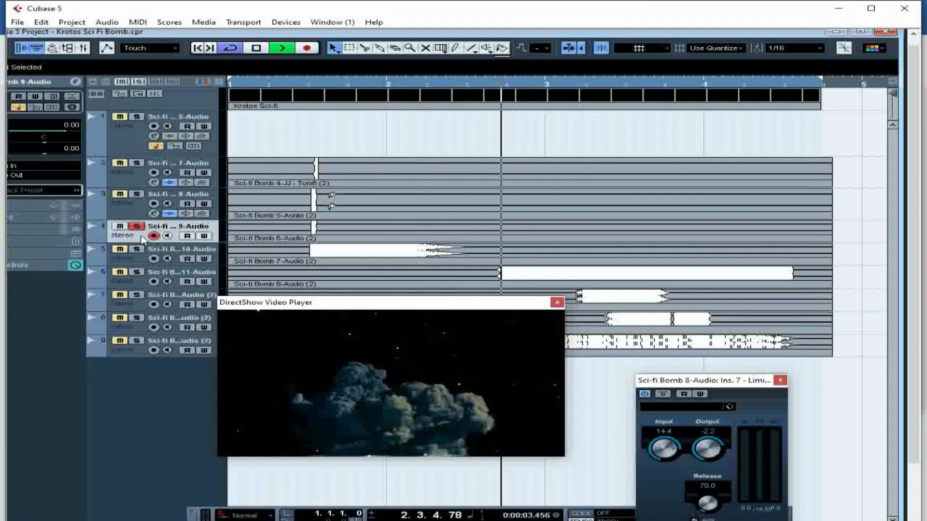
{"action": "left_click_drag", "start_coordinate": [137, 249], "coordinate": [137, 264]}
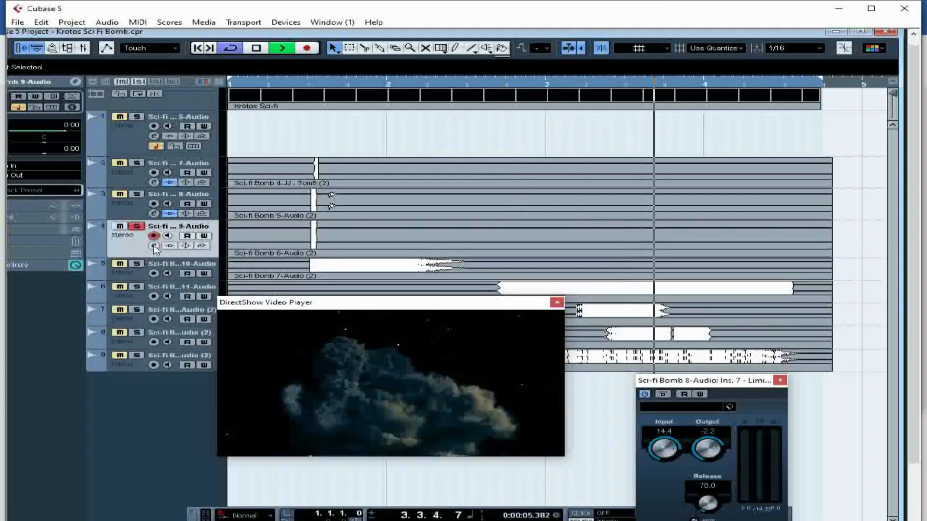
- In the 9-Audio channel settings, enable EQ band 2 as Parametric I with -24.0 gain at 621.0 Hz and Q 4.3
{"action": "left_click", "coordinate": [154, 245]}
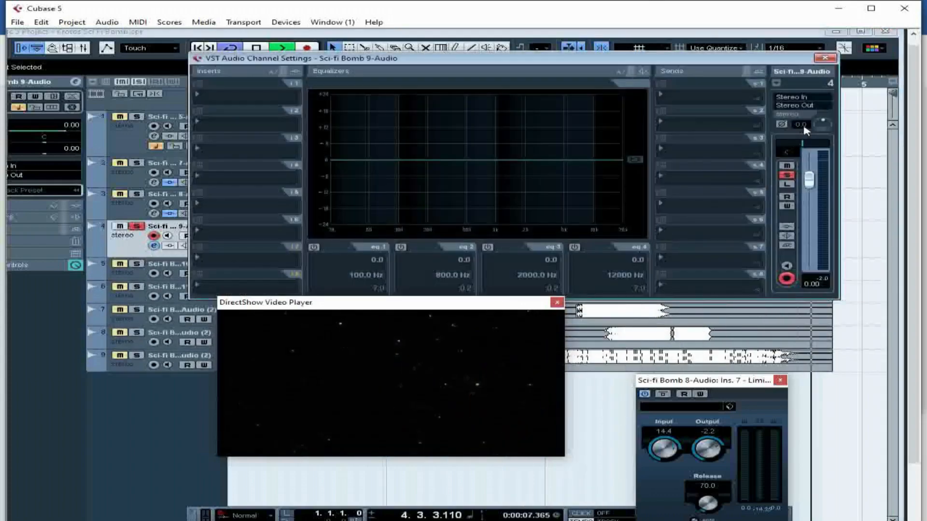
{"action": "left_click", "coordinate": [400, 247]}
{"action": "left_click", "coordinate": [434, 288]}
{"action": "left_click", "coordinate": [456, 298]}
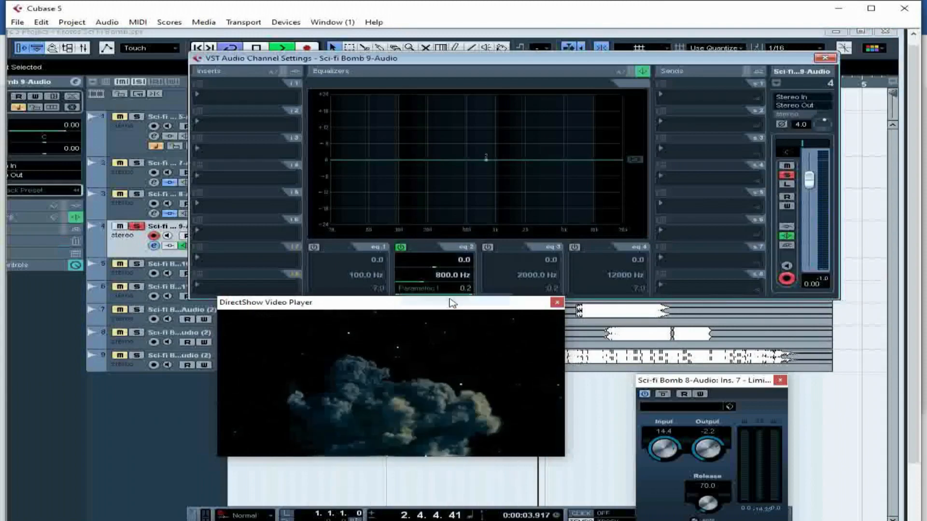
{"action": "left_click_drag", "start_coordinate": [461, 289], "coordinate": [495, 240]}
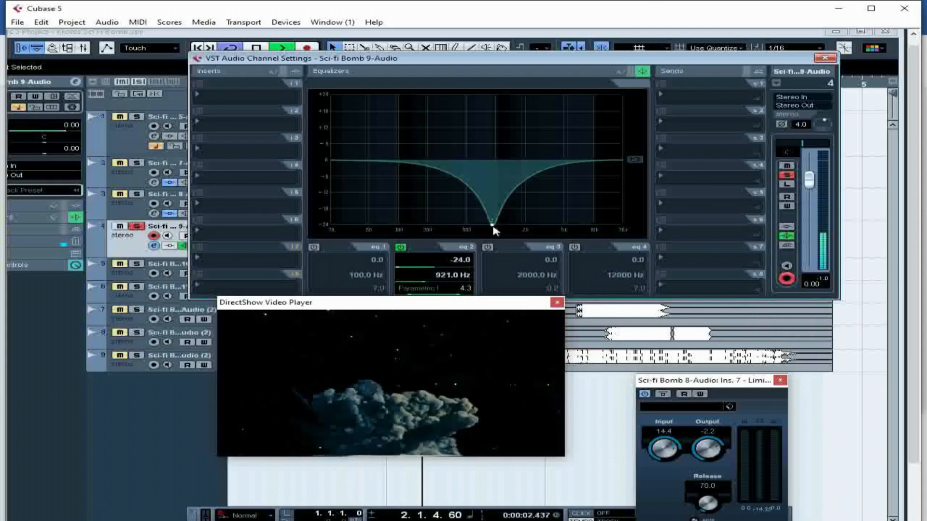
{"action": "left_click_drag", "start_coordinate": [495, 224], "coordinate": [476, 239]}
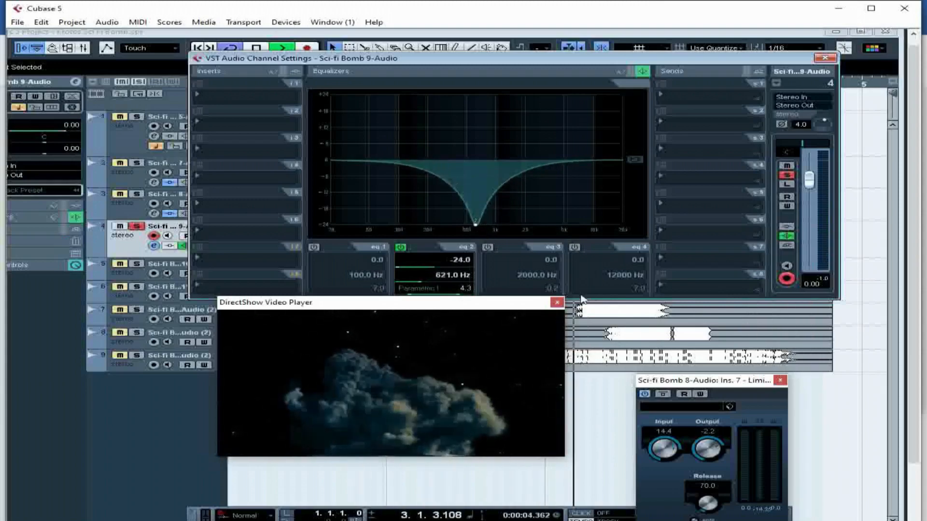
- Enable EQ band 4 on the 9-Audio channel as a Low Pass I filter and set its cutoff to 350.9 Hz
{"action": "left_click", "coordinate": [574, 247]}
{"action": "left_click", "coordinate": [593, 288]}
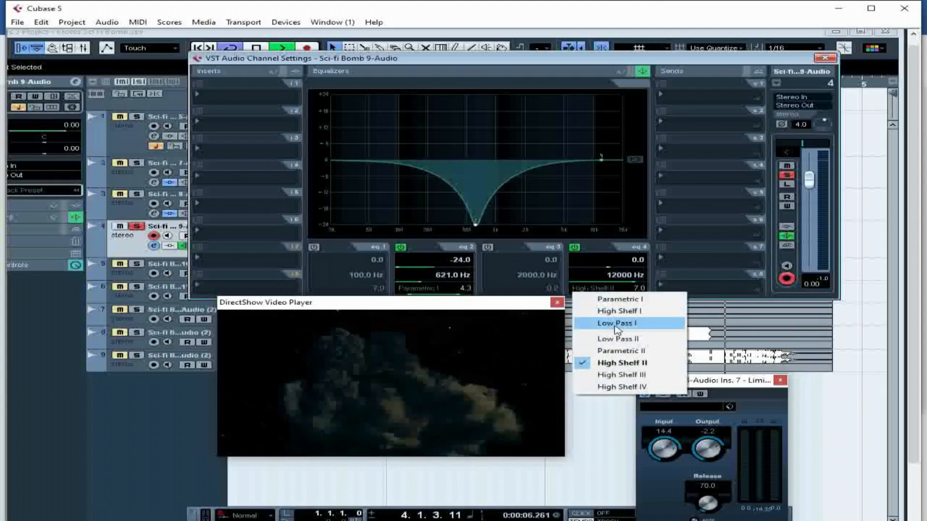
{"action": "left_click", "coordinate": [615, 324]}
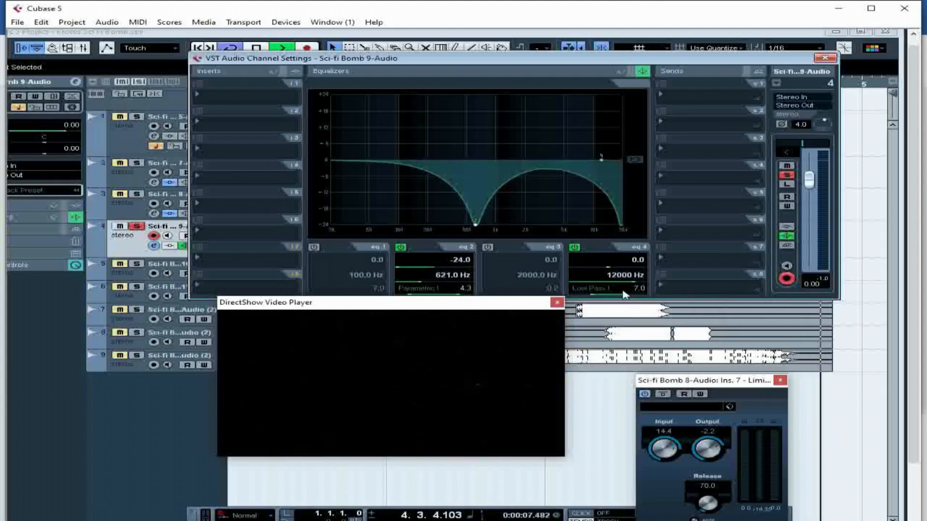
{"action": "left_click_drag", "start_coordinate": [625, 294], "coordinate": [597, 288]}
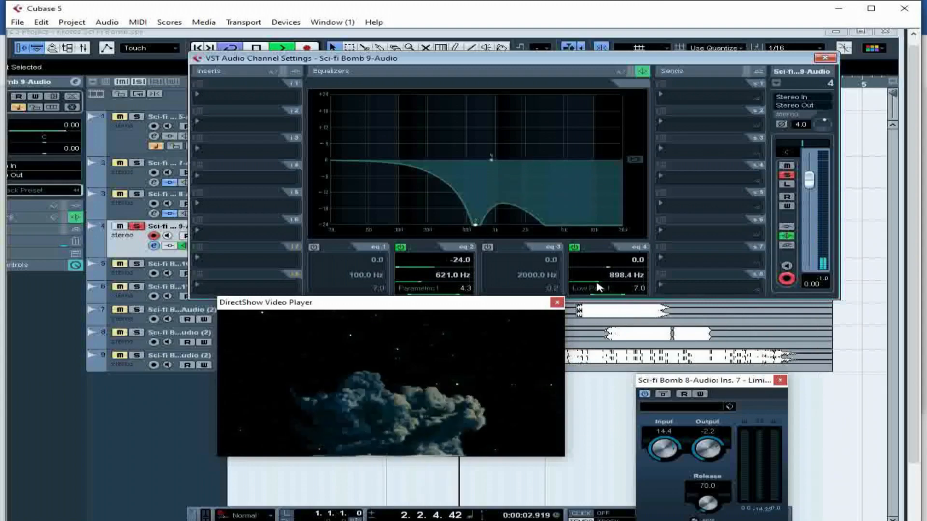
{"action": "left_click", "coordinate": [590, 288]}
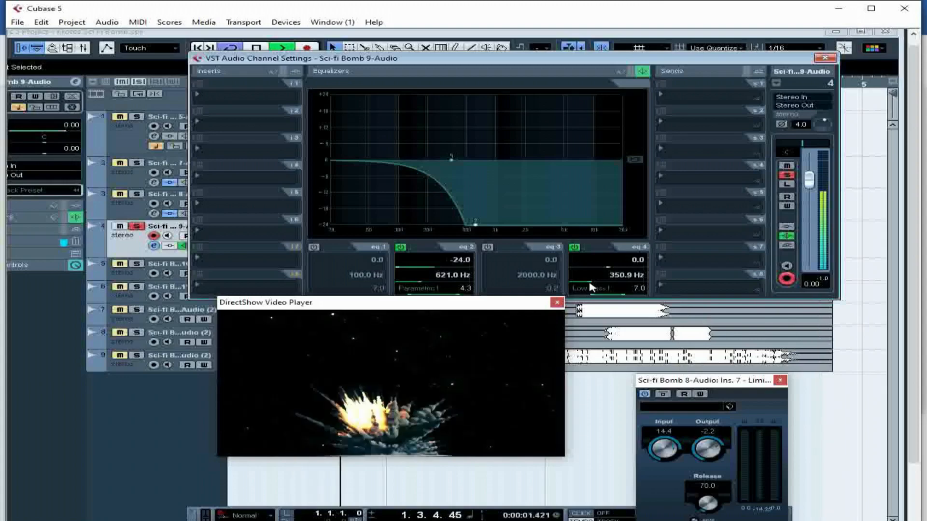
- Add a Limiter in insert slot 8 of the 9-Audio channel with input 13.0, output -1.2 and release 60.0
{"action": "left_click", "coordinate": [200, 289]}
{"action": "mouse_move", "coordinate": [248, 335]}
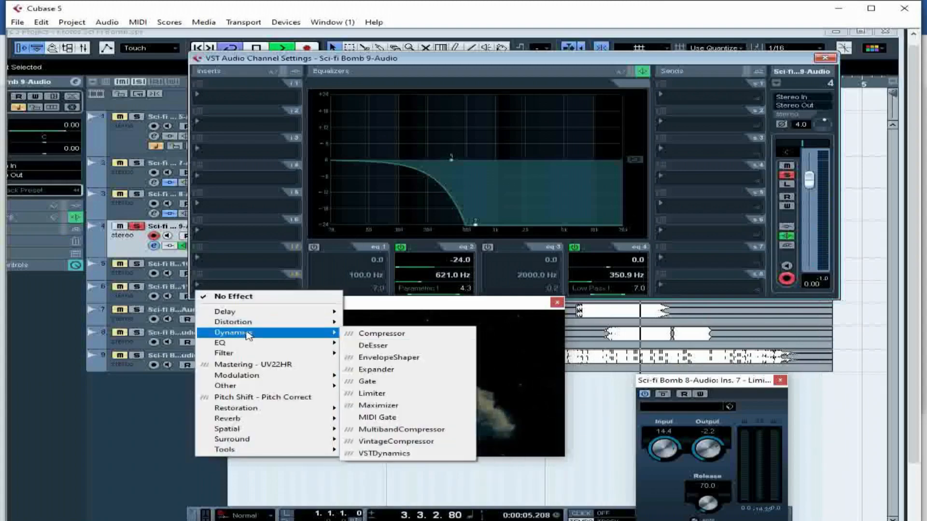
{"action": "left_click", "coordinate": [378, 394]}
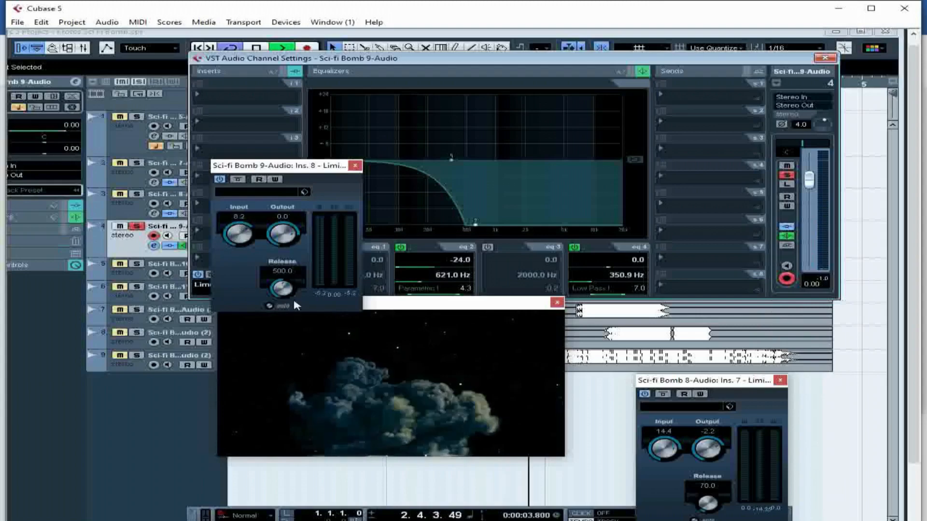
{"action": "left_click_drag", "start_coordinate": [296, 305], "coordinate": [296, 357]}
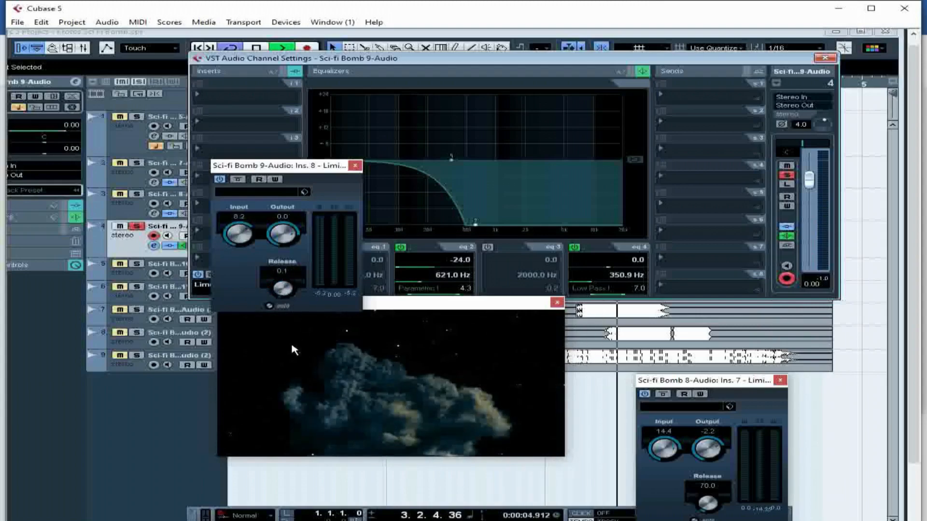
{"action": "left_click_drag", "start_coordinate": [292, 299], "coordinate": [236, 227]}
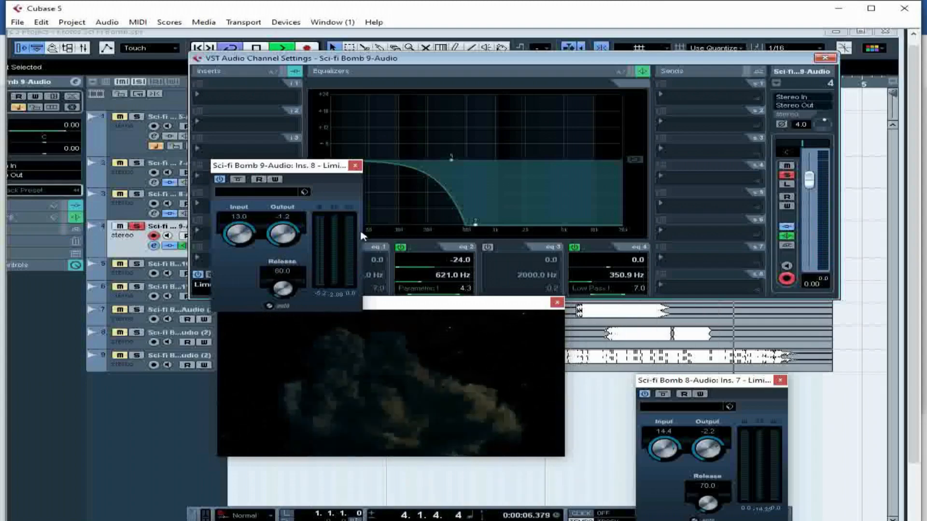
{"action": "left_click", "coordinate": [356, 167]}
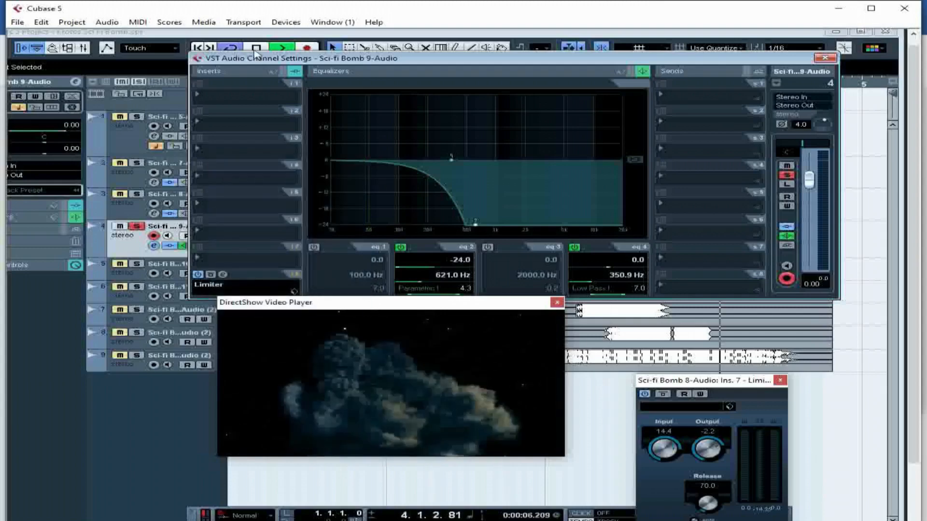
- Close the 9-Audio channel settings, turn off the track's solo and restart playback with the three unmuted impact tracks
{"action": "left_click", "coordinate": [256, 49]}
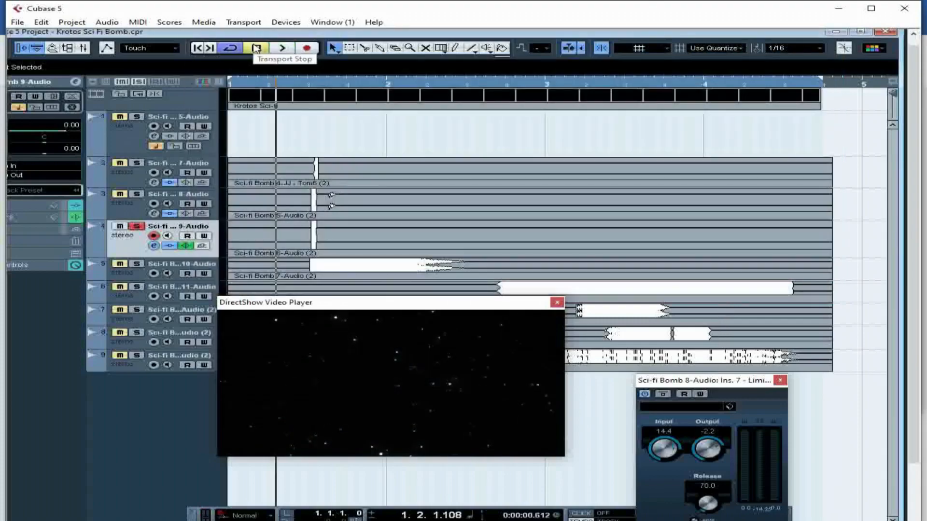
{"action": "left_click", "coordinate": [282, 48]}
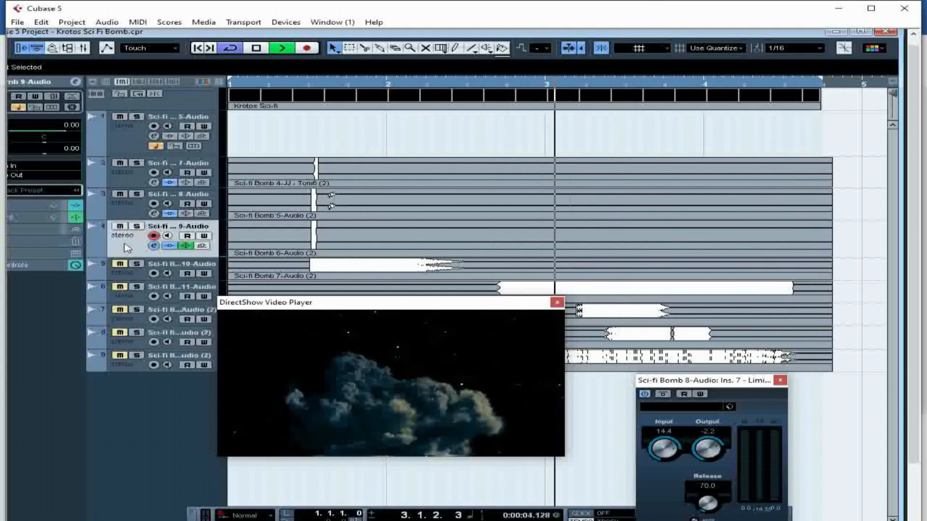
- Add one group channel track with a stereo configuration to the project
{"action": "right_click", "coordinate": [159, 421]}
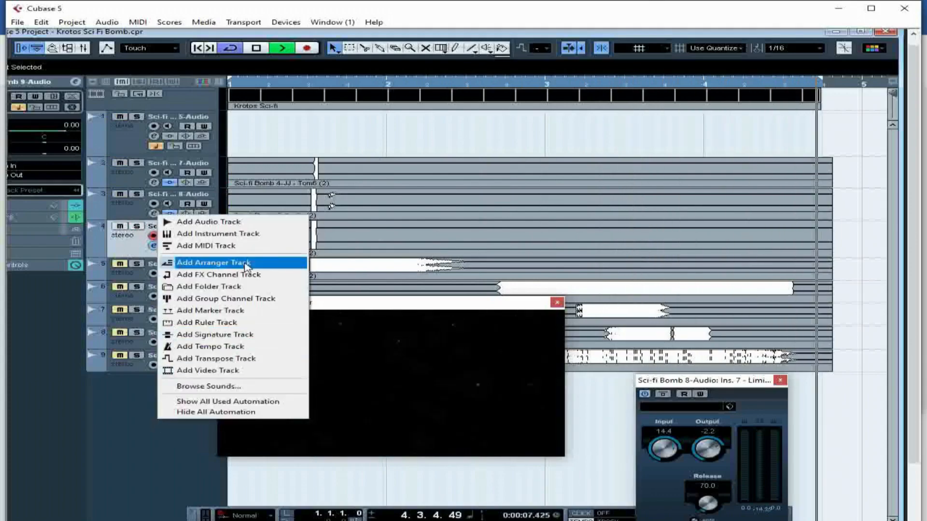
{"action": "left_click", "coordinate": [236, 298]}
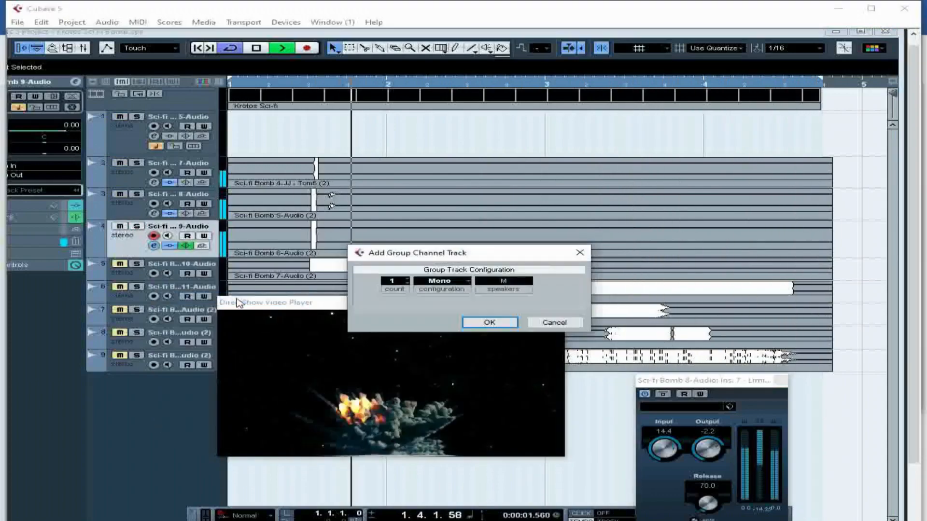
{"action": "left_click", "coordinate": [437, 285]}
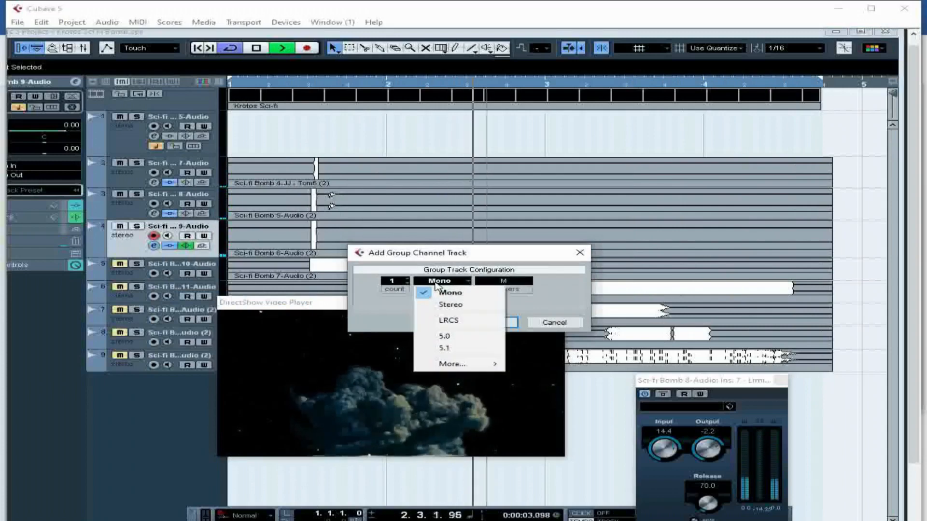
{"action": "left_click", "coordinate": [449, 309]}
{"action": "left_click", "coordinate": [488, 323]}
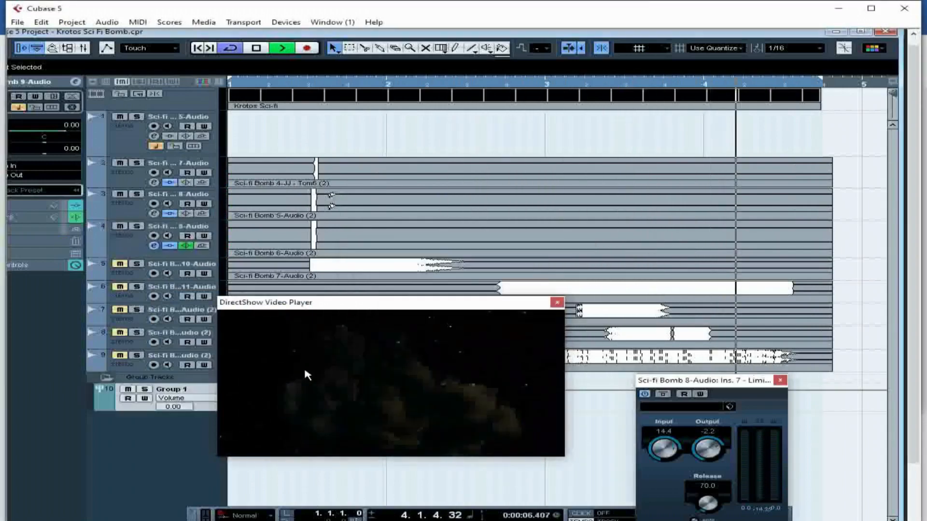
- Move the new group track directly below the 9-Audio track and rename it subGroup
{"action": "left_click_drag", "start_coordinate": [196, 391], "coordinate": [184, 264]}
{"action": "double_click", "coordinate": [163, 265]}
{"action": "type", "text": "sub"}
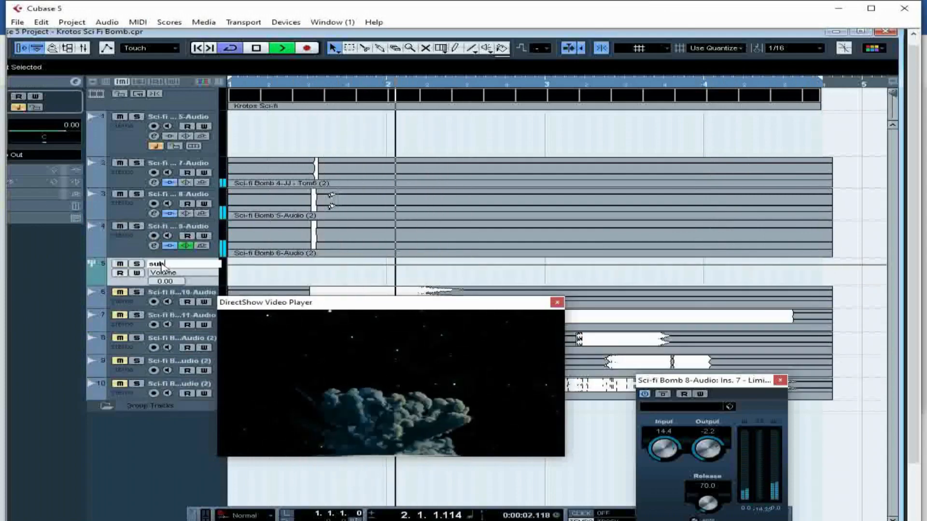
{"action": "type", "text": "Gr"}
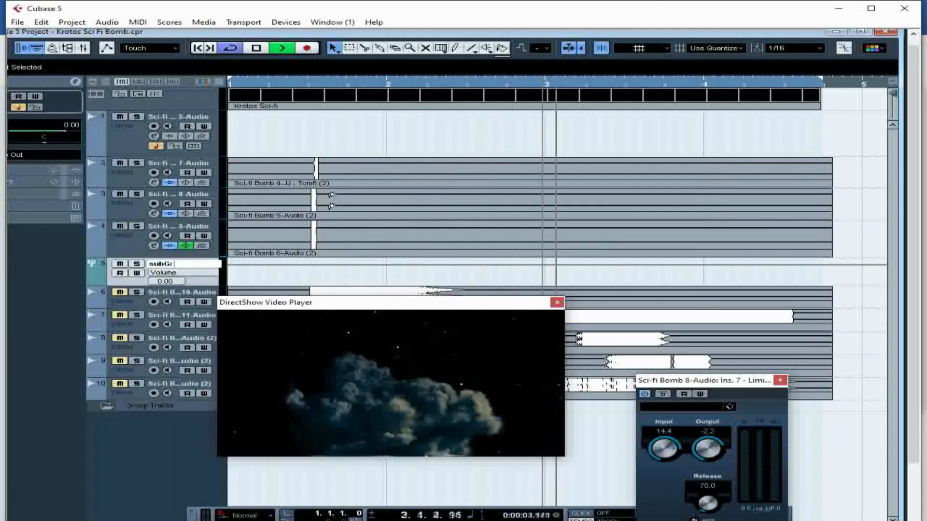
{"action": "type", "text": "oup"}
{"action": "key", "text": "Return"}
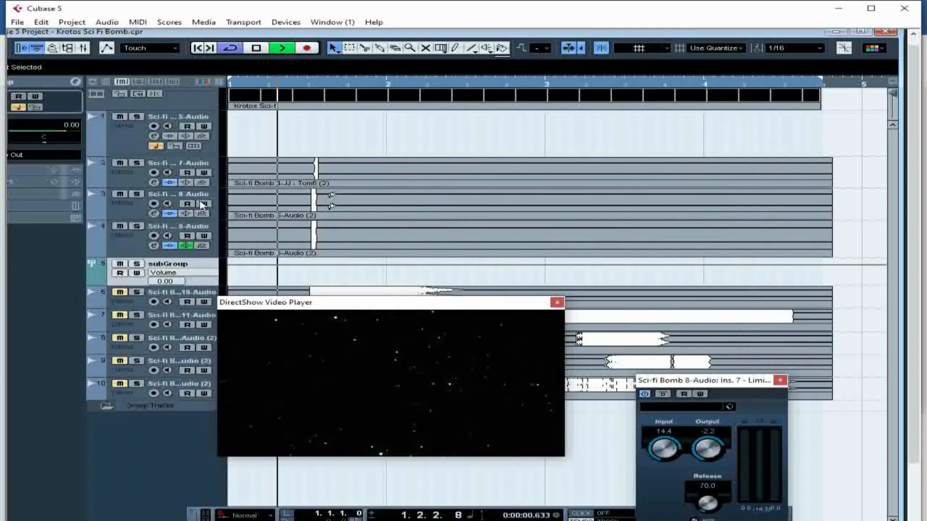
- Route the outputs of the 8-Audio and 9-Audio channels to the subGroup bus
{"action": "left_click", "coordinate": [153, 213]}
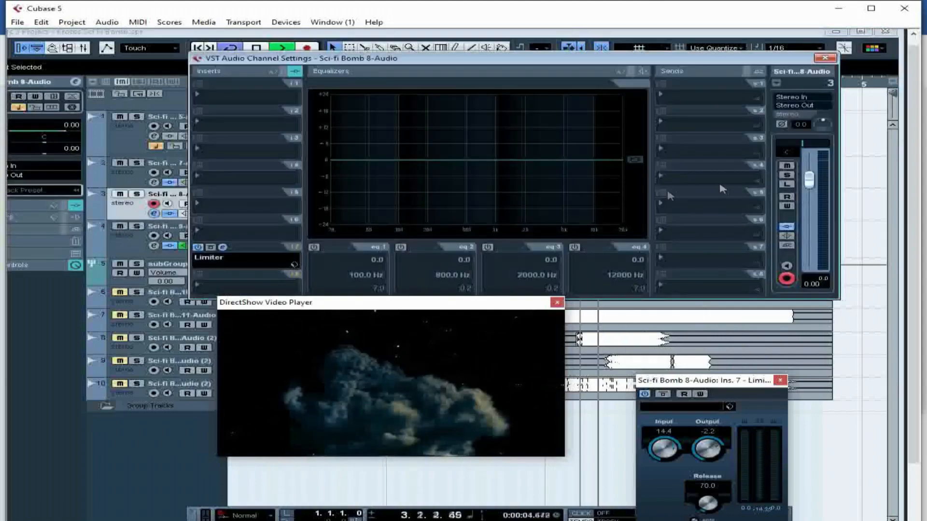
{"action": "left_click", "coordinate": [793, 105]}
{"action": "left_click", "coordinate": [821, 171]}
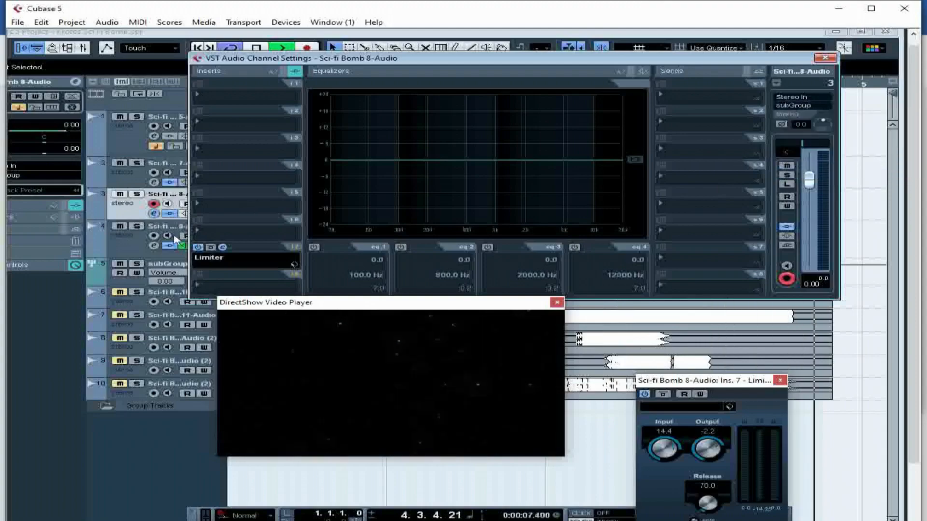
{"action": "left_click", "coordinate": [154, 246]}
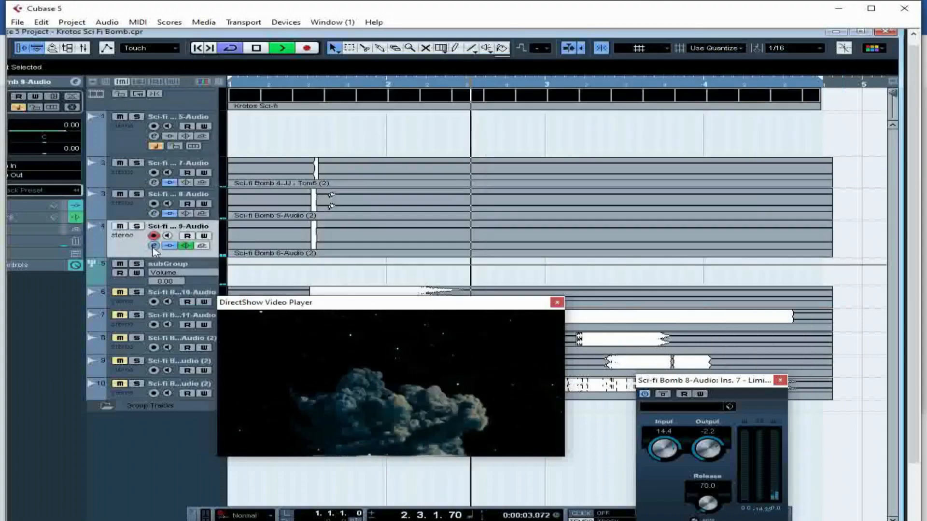
{"action": "left_click", "coordinate": [154, 246]}
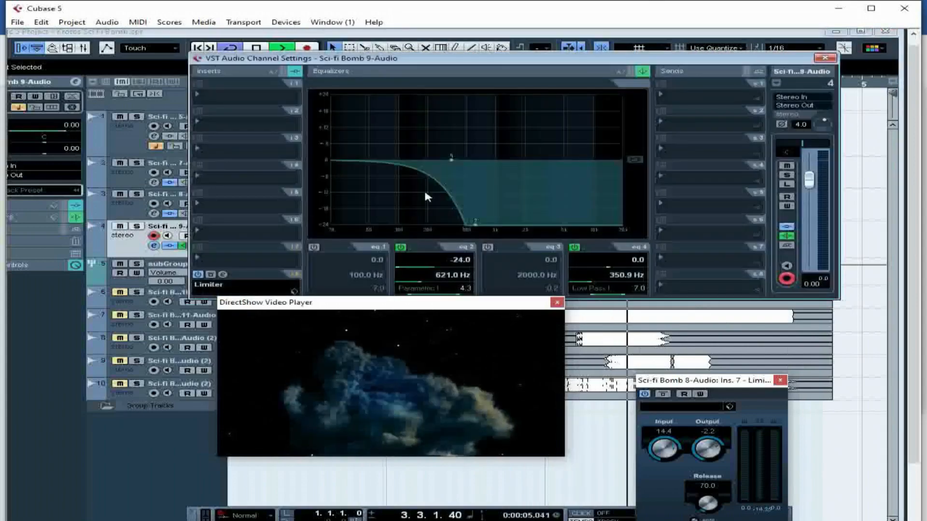
{"action": "left_click", "coordinate": [818, 103]}
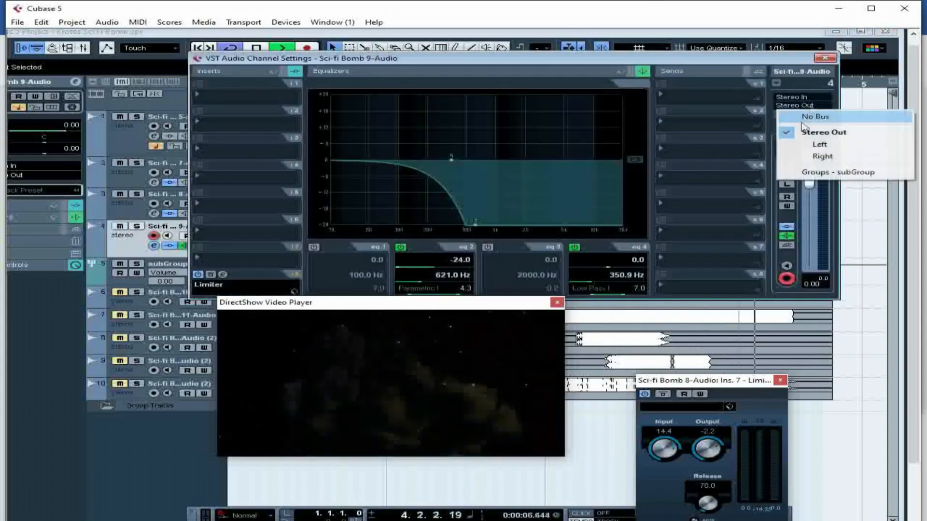
{"action": "left_click", "coordinate": [816, 173]}
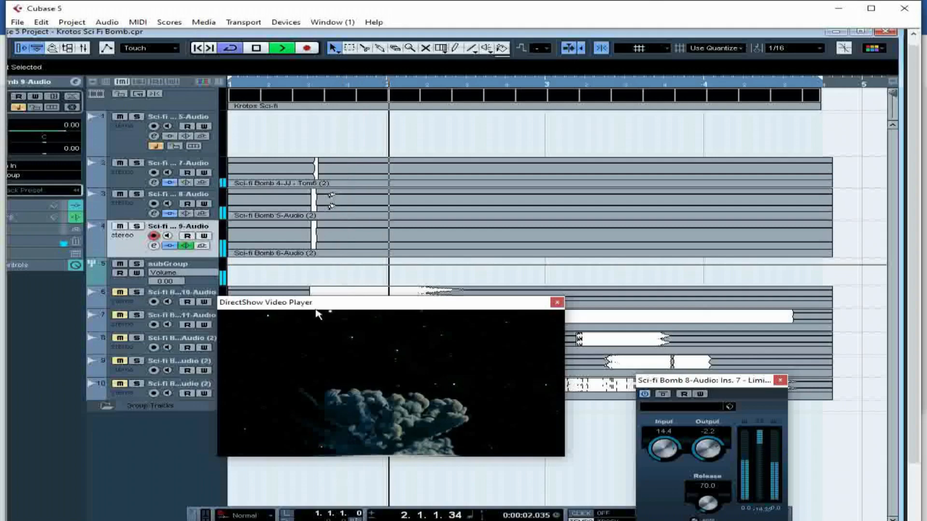
- Shift the video player window to uncover the 10-Audio track, and unmute and solo that track
{"action": "left_click_drag", "start_coordinate": [318, 314], "coordinate": [476, 332]}
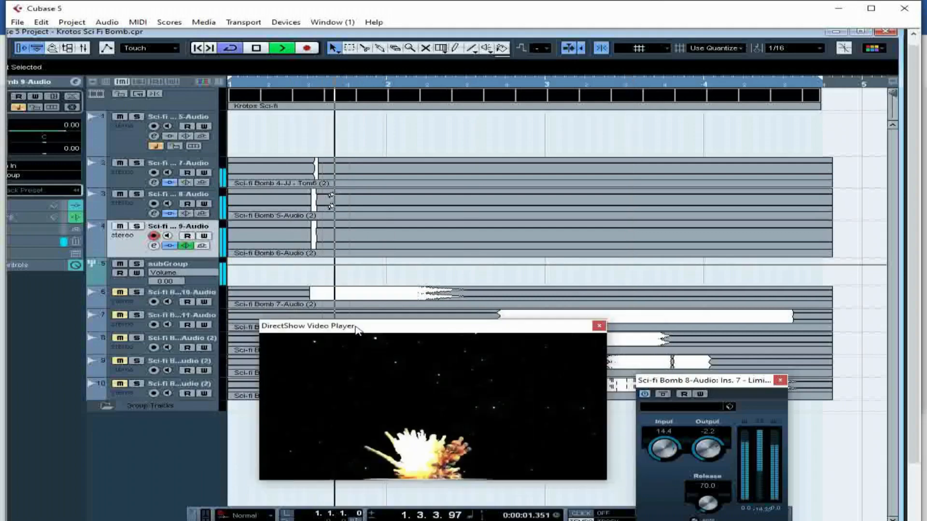
{"action": "left_click", "coordinate": [121, 292]}
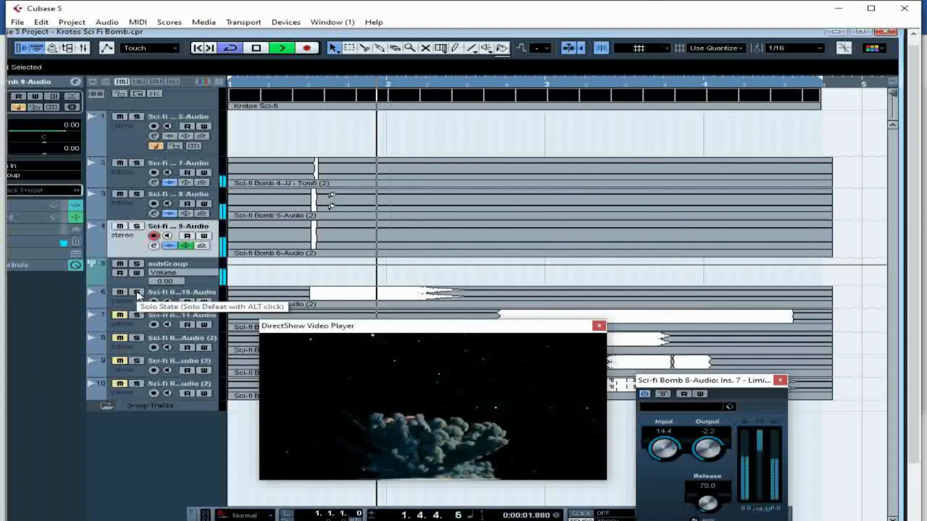
{"action": "left_click", "coordinate": [137, 293]}
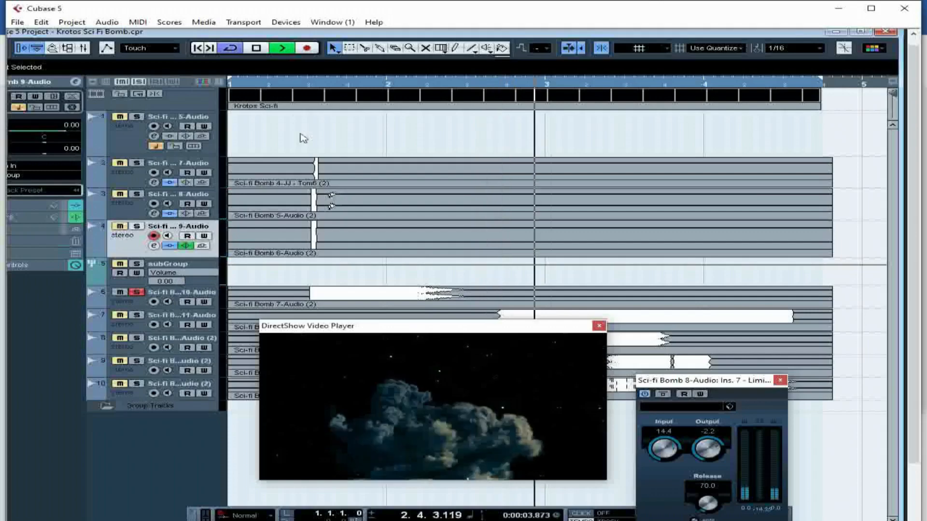
- On the 10-Audio channel, set EQ band 2 to -23.8 at 405.0 Hz, band 4 to -24.0 at 155.0 Hz, and the volume fader to -0.01
{"action": "left_click", "coordinate": [139, 304]}
{"action": "left_click", "coordinate": [155, 312]}
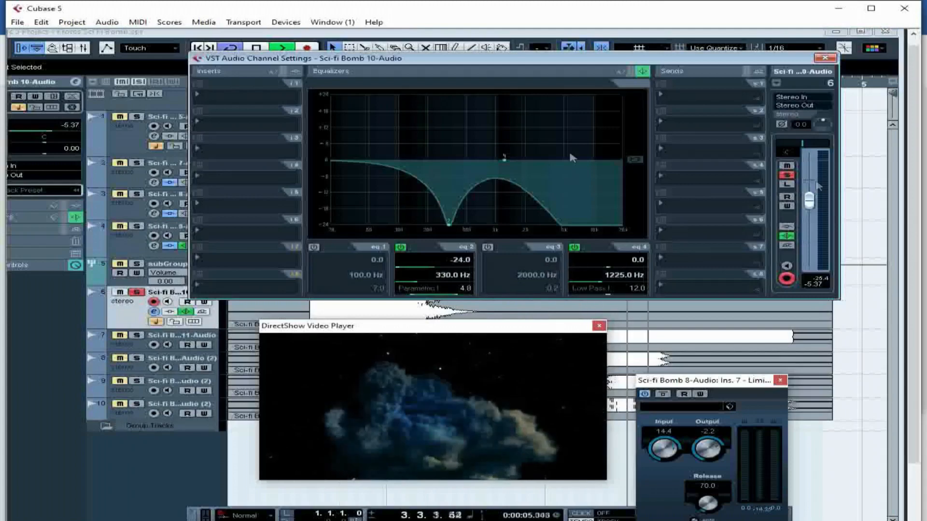
{"action": "left_click_drag", "start_coordinate": [453, 227], "coordinate": [425, 194]}
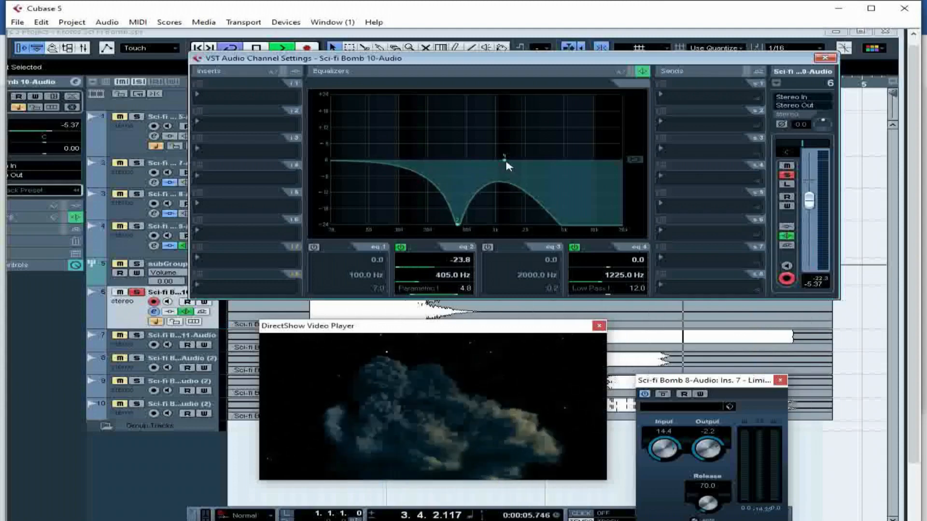
{"action": "left_click_drag", "start_coordinate": [504, 159], "coordinate": [416, 224]}
{"action": "left_click_drag", "start_coordinate": [814, 205], "coordinate": [813, 186]}
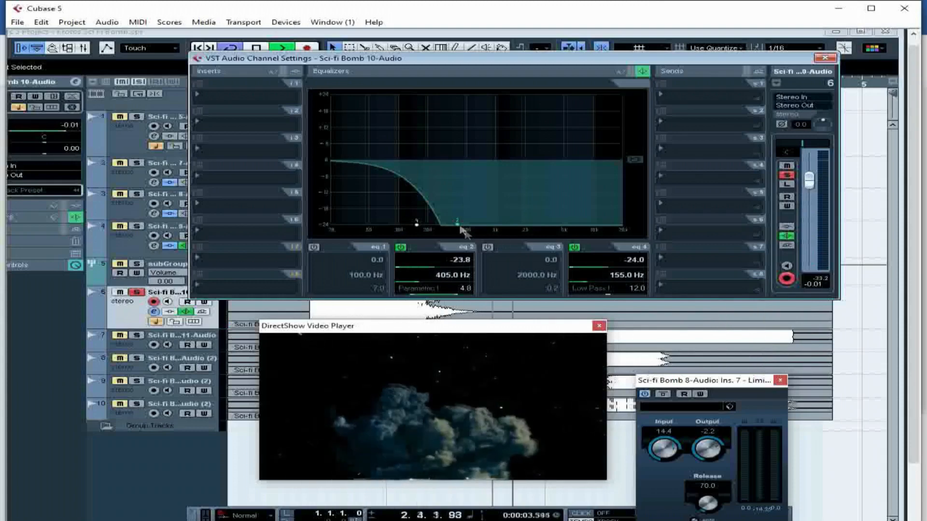
- Add a Limiter in insert slot 8 of the 10-Audio channel with input 12.2 and release 85.0
{"action": "left_click", "coordinate": [220, 284]}
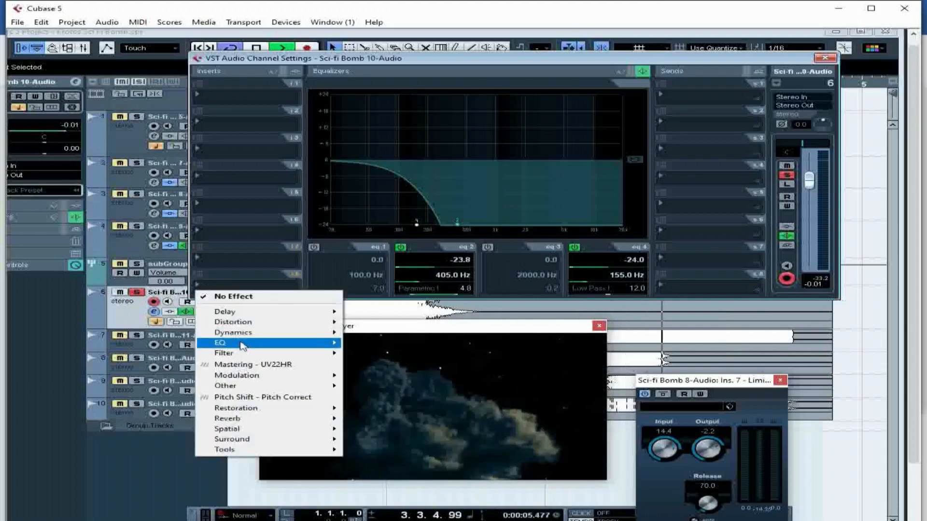
{"action": "mouse_move", "coordinate": [244, 337]}
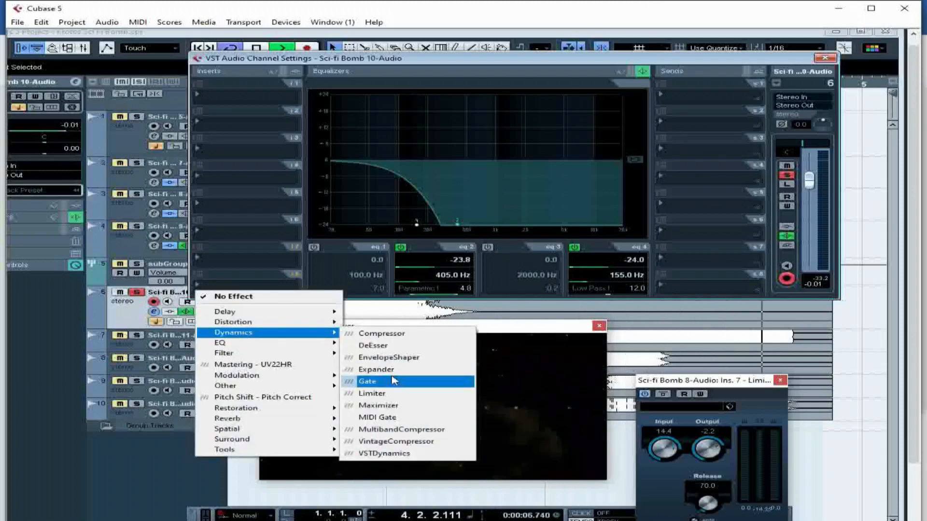
{"action": "left_click", "coordinate": [392, 393]}
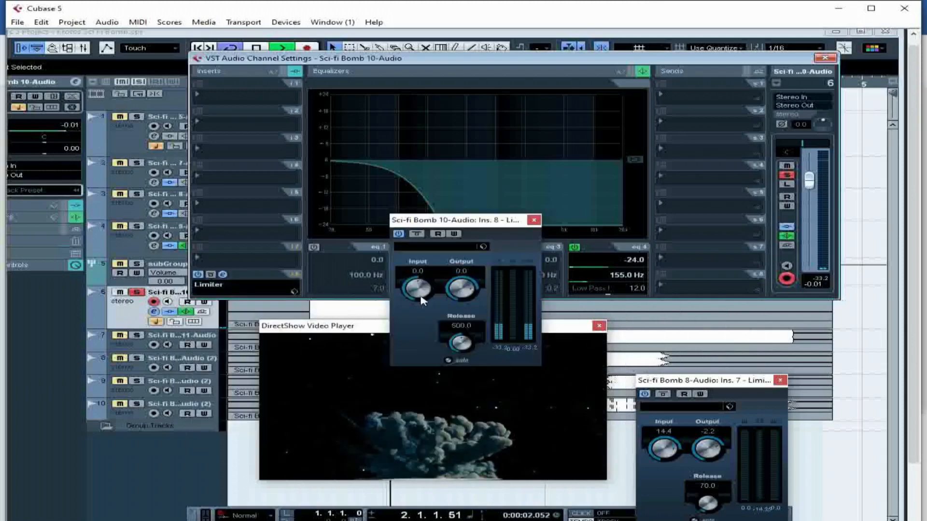
{"action": "left_click_drag", "start_coordinate": [421, 283], "coordinate": [435, 282]}
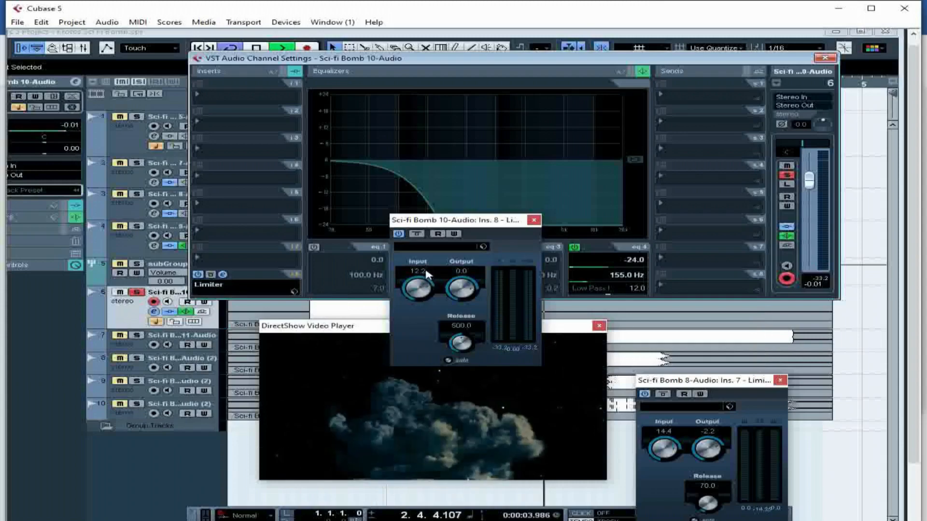
{"action": "left_click_drag", "start_coordinate": [461, 344], "coordinate": [462, 384]}
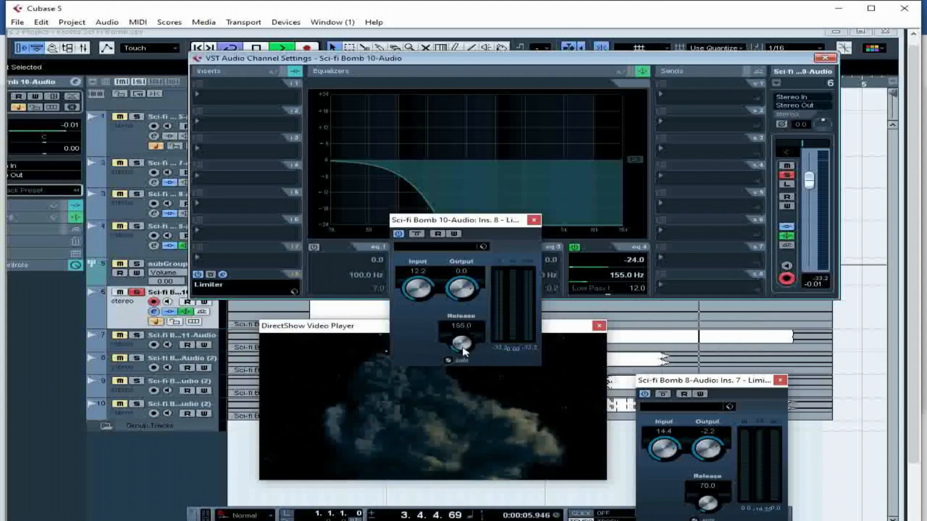
{"action": "left_click_drag", "start_coordinate": [462, 351], "coordinate": [466, 356]}
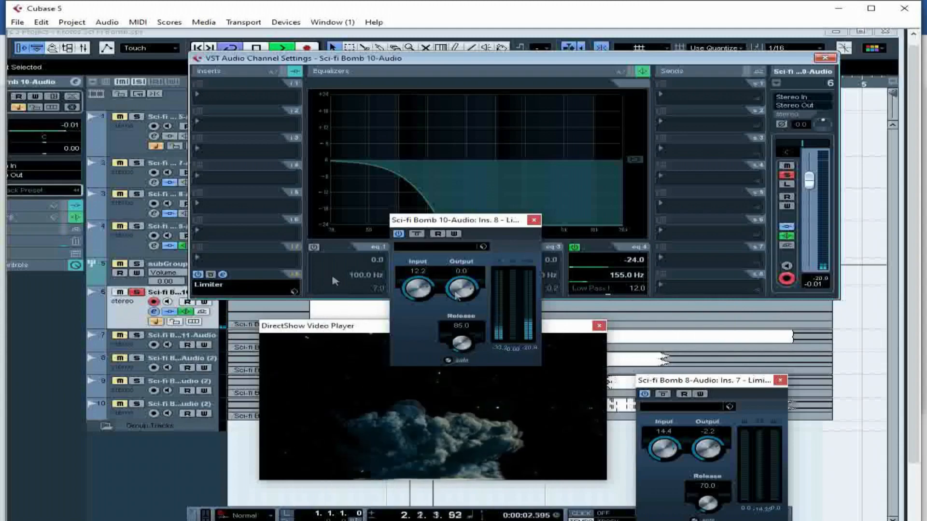
- Raise the 10-Audio channel's input gain to 6.0, turn off its solo, and close its limiter and channel settings
{"action": "left_click_drag", "start_coordinate": [805, 131], "coordinate": [806, 123]}
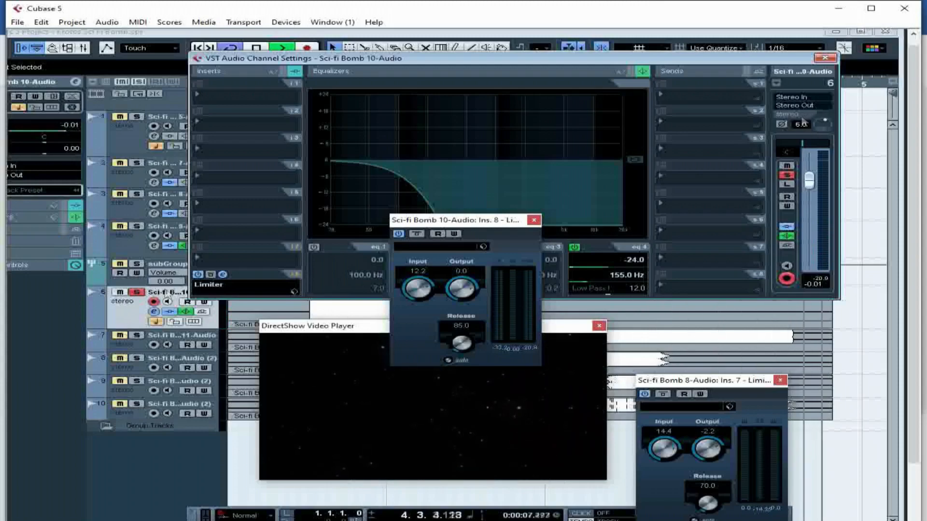
{"action": "left_click", "coordinate": [137, 292]}
{"action": "left_click", "coordinate": [153, 311]}
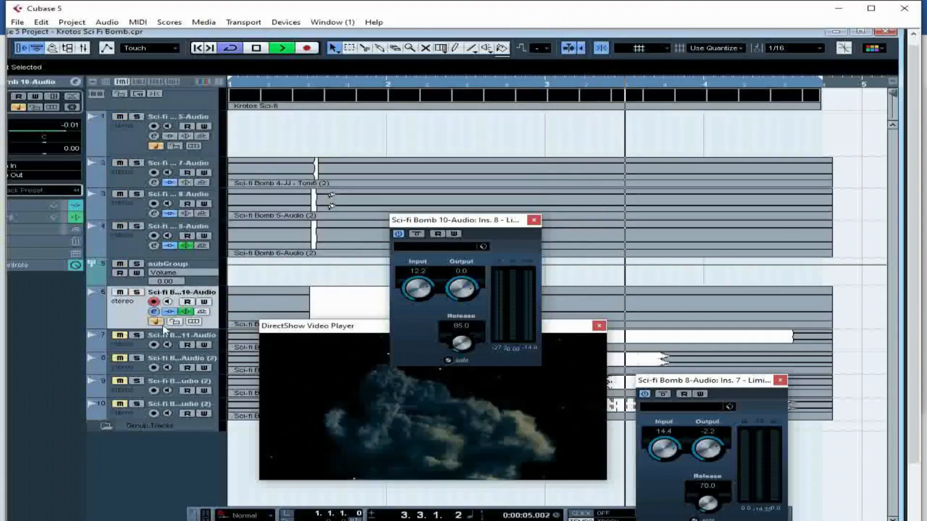
{"action": "left_click", "coordinate": [154, 311]}
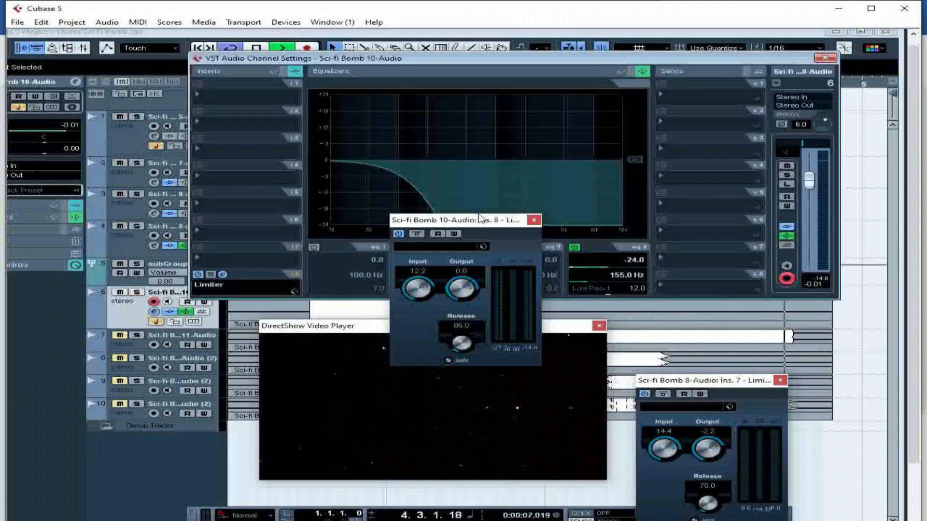
{"action": "left_click", "coordinate": [533, 220]}
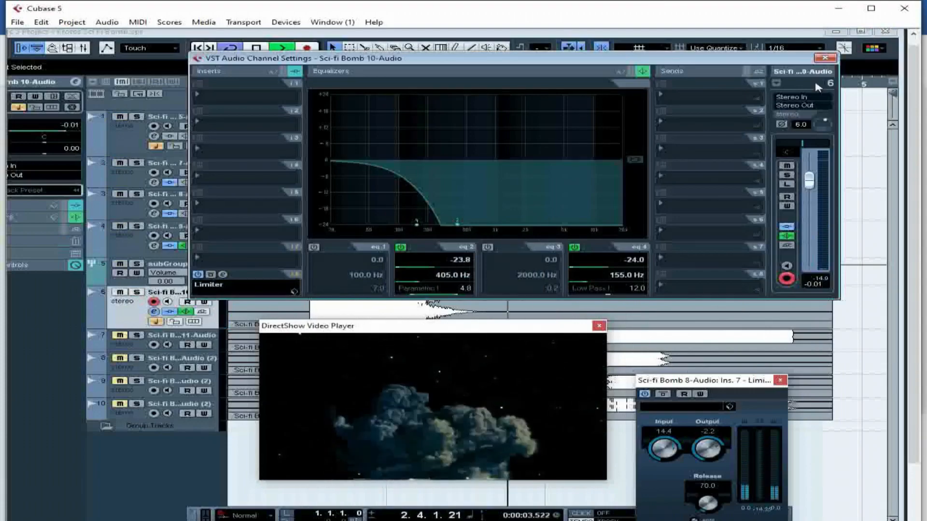
{"action": "left_click", "coordinate": [824, 59]}
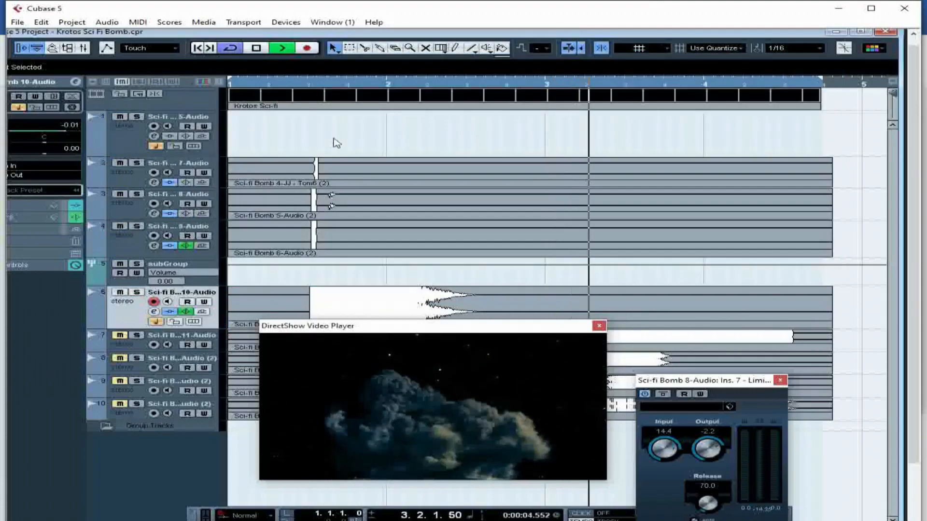
- Lower the 7-Audio channel's volume fader to -5.18 and close its channel settings
{"action": "left_click", "coordinate": [155, 183]}
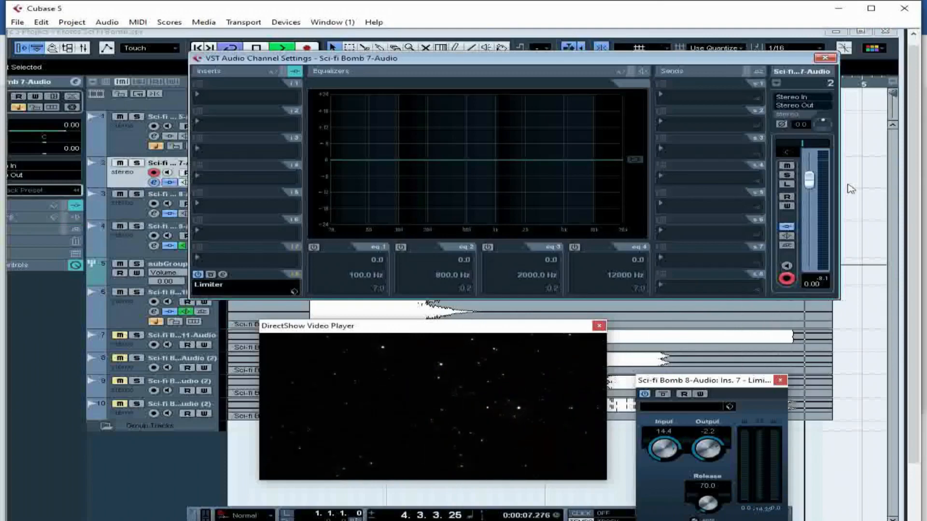
{"action": "left_click", "coordinate": [811, 194]}
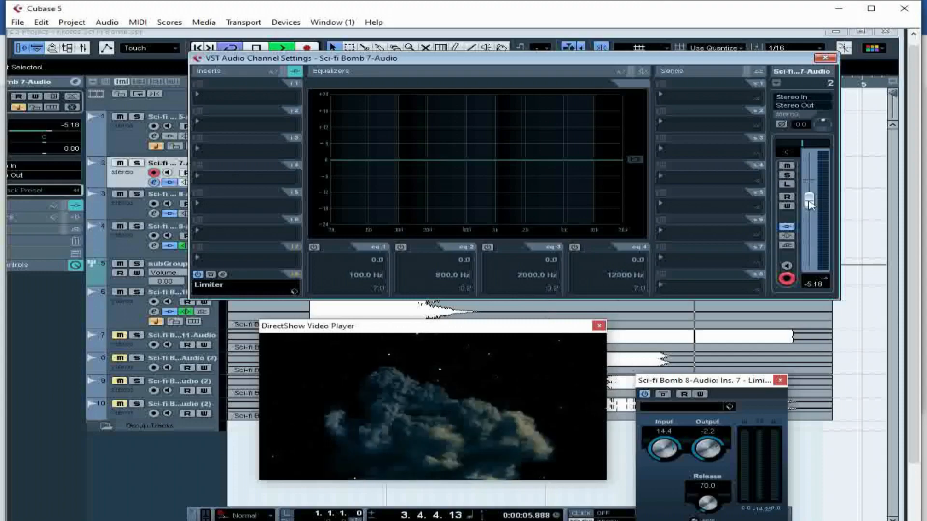
{"action": "left_click", "coordinate": [825, 58]}
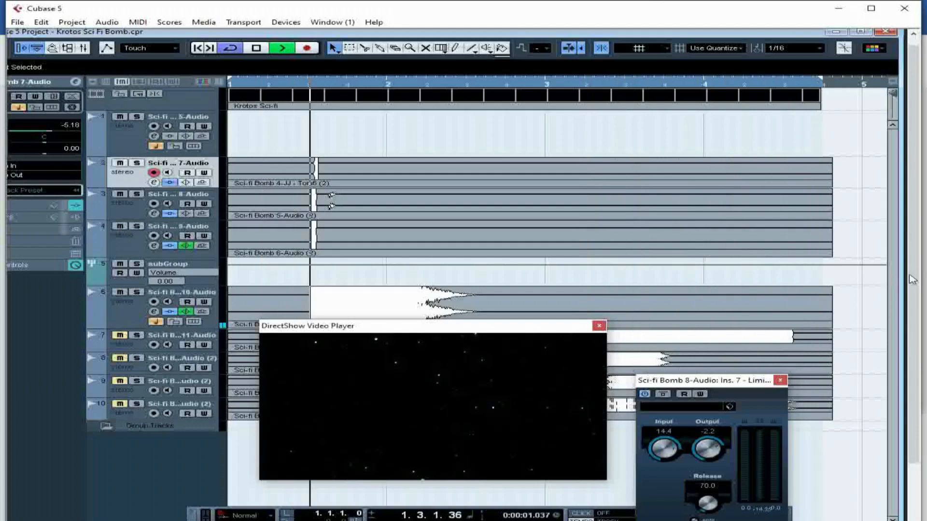
- Place the 10-Audio track above the subGroup track and route its output to the subGroup bus
{"action": "left_click", "coordinate": [202, 296]}
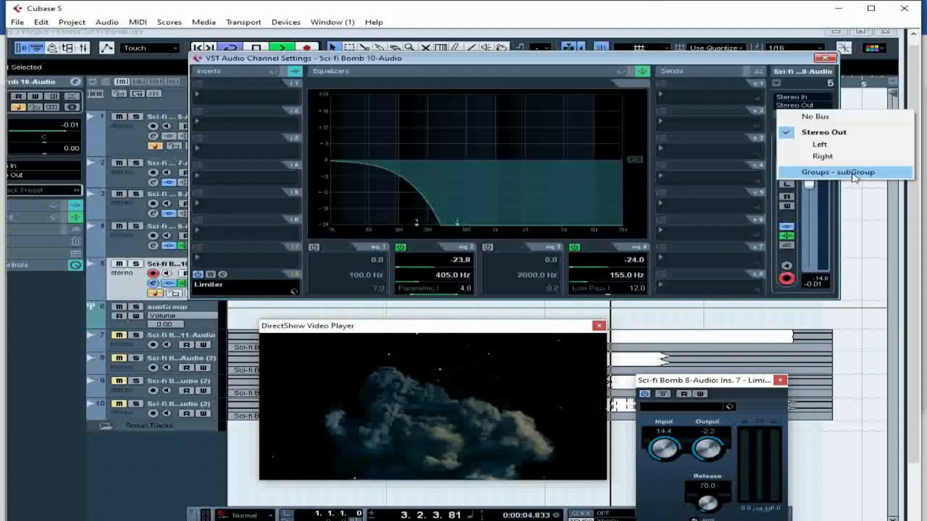
{"action": "left_click", "coordinate": [835, 173]}
{"action": "left_click", "coordinate": [825, 58]}
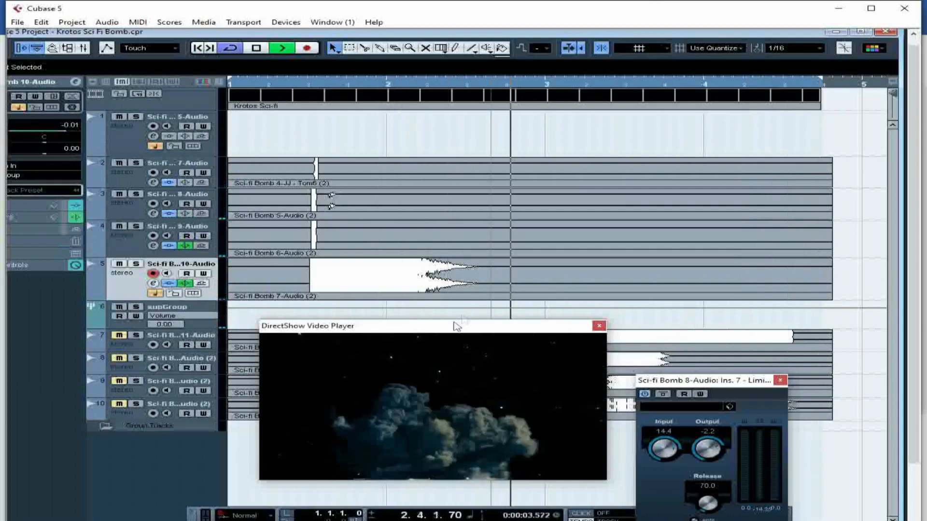
- Move the video window over the upper tracks and place the Sci-fi Bomb 11-Audio (2) track directly below the subGroup track
{"action": "left_click_drag", "start_coordinate": [452, 330], "coordinate": [517, 324]}
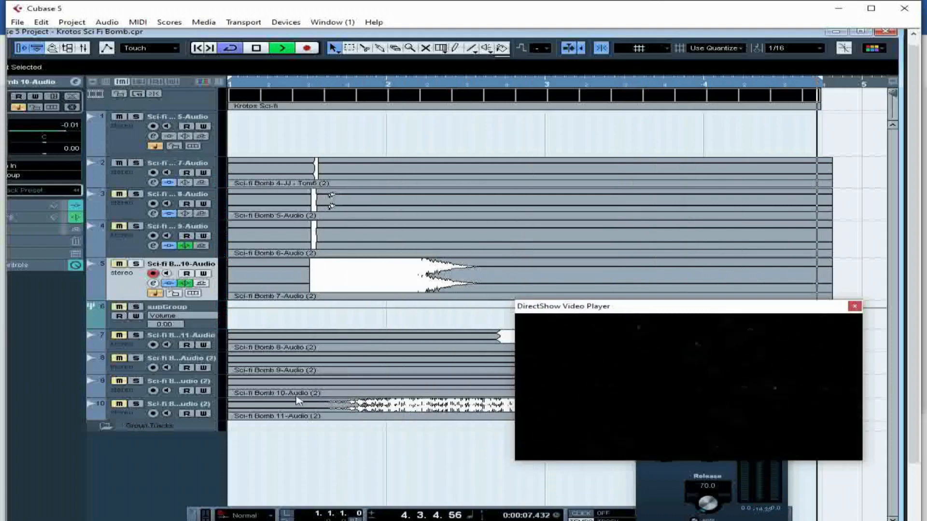
{"action": "left_click_drag", "start_coordinate": [575, 305], "coordinate": [490, 103]}
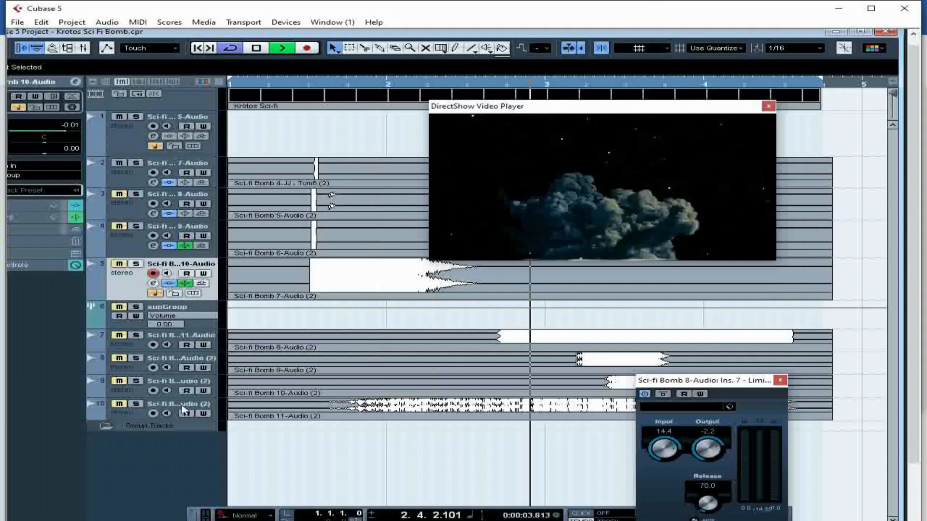
{"action": "left_click_drag", "start_coordinate": [137, 415], "coordinate": [137, 350]}
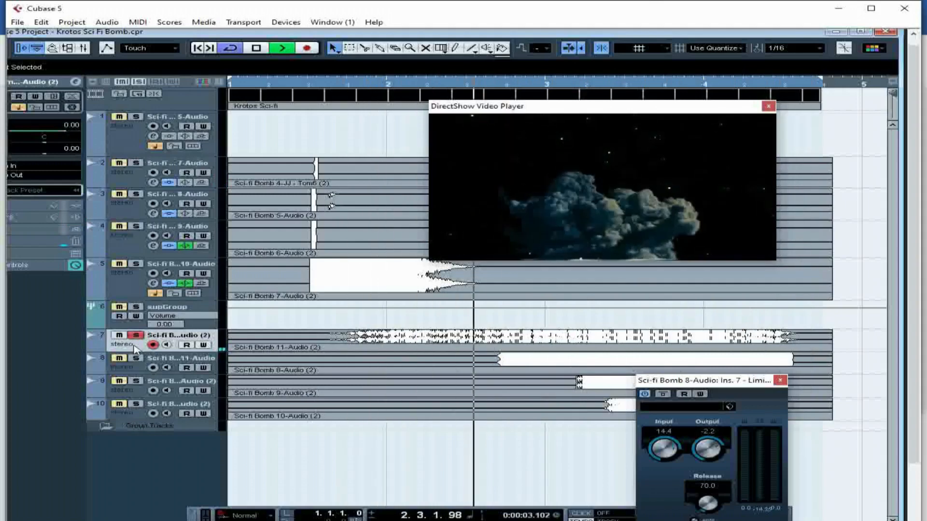
- Raise the Sci-fi Bomb 11-Audio (2) channel's input gain to 5.0, then close its settings and the 8-Audio limiter window
{"action": "left_click", "coordinate": [76, 82]}
{"action": "left_click_drag", "start_coordinate": [682, 109], "coordinate": [477, 220]}
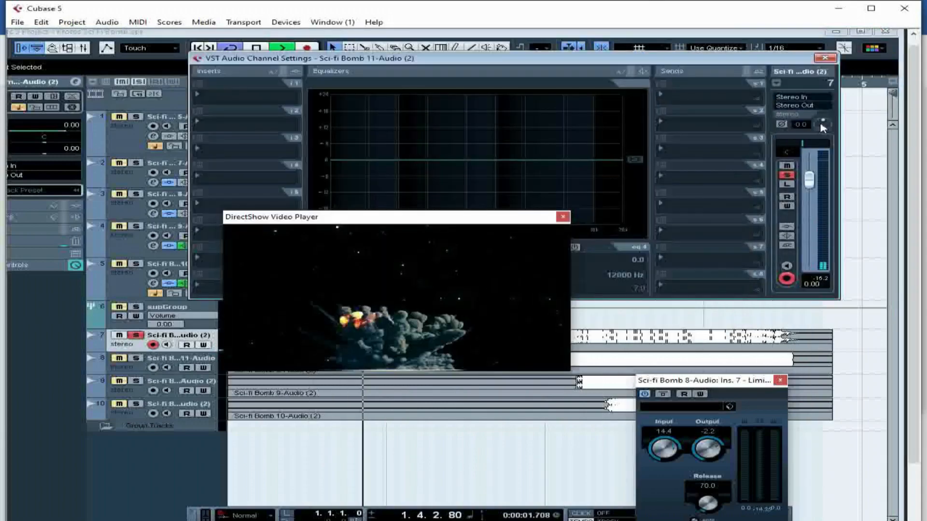
{"action": "left_click_drag", "start_coordinate": [805, 125], "coordinate": [803, 114]}
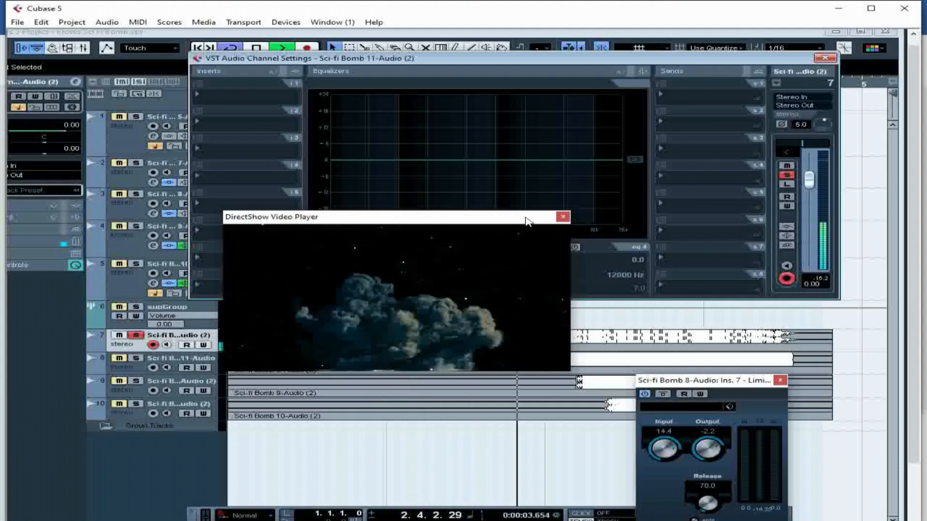
{"action": "left_click_drag", "start_coordinate": [550, 216], "coordinate": [624, 118]}
{"action": "left_click_drag", "start_coordinate": [675, 65], "coordinate": [666, 257]}
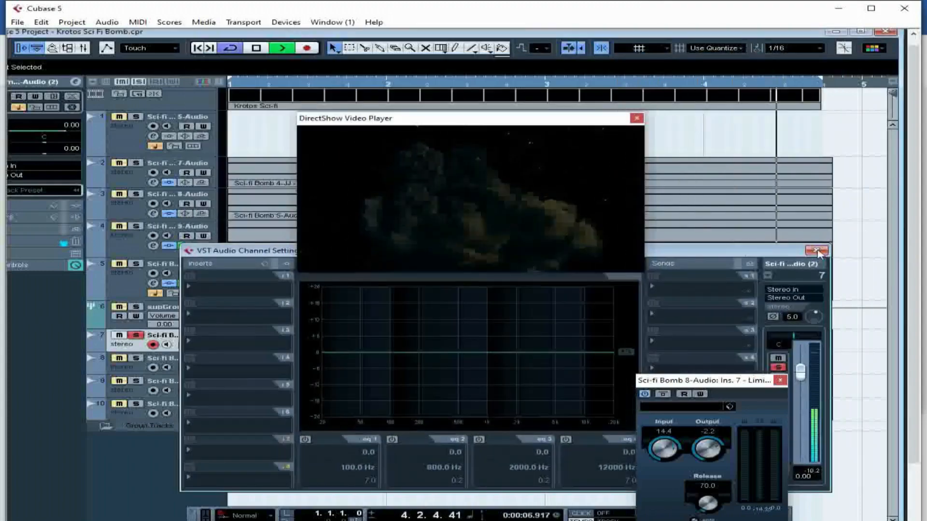
{"action": "left_click", "coordinate": [816, 250]}
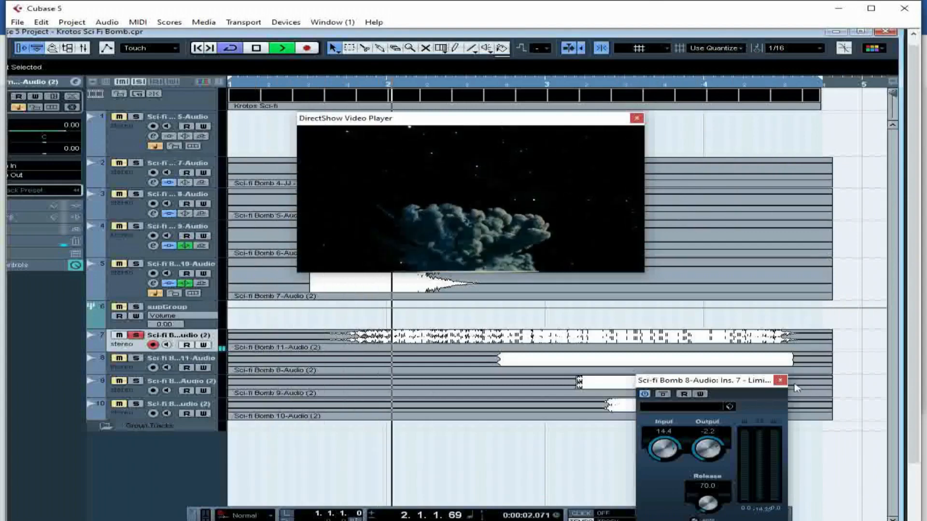
{"action": "left_click", "coordinate": [780, 382]}
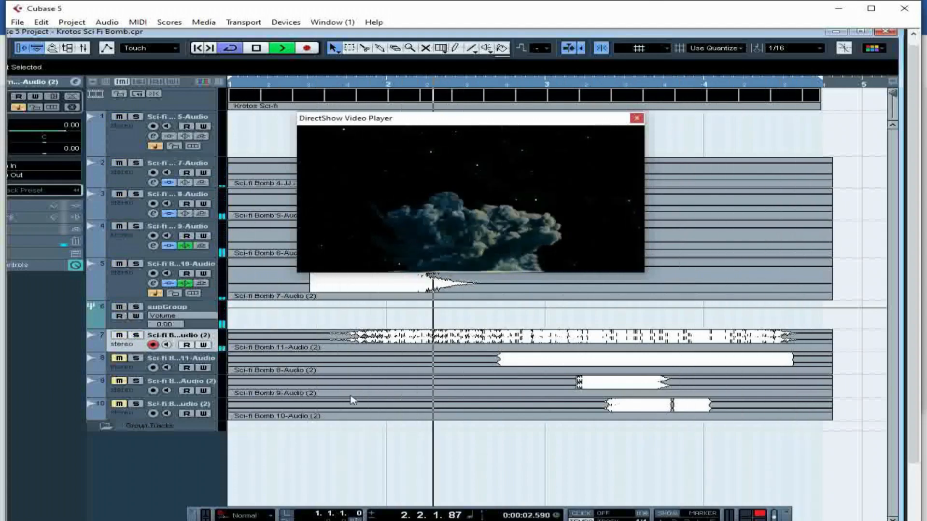
- Lower the subGroup track's volume to -6.55
{"action": "left_click", "coordinate": [195, 314]}
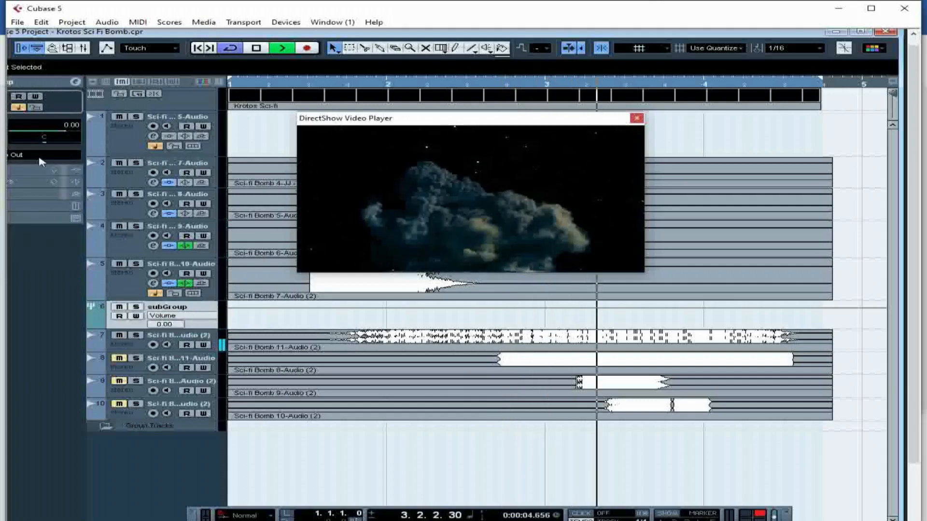
{"action": "left_click_drag", "start_coordinate": [54, 125], "coordinate": [48, 126]}
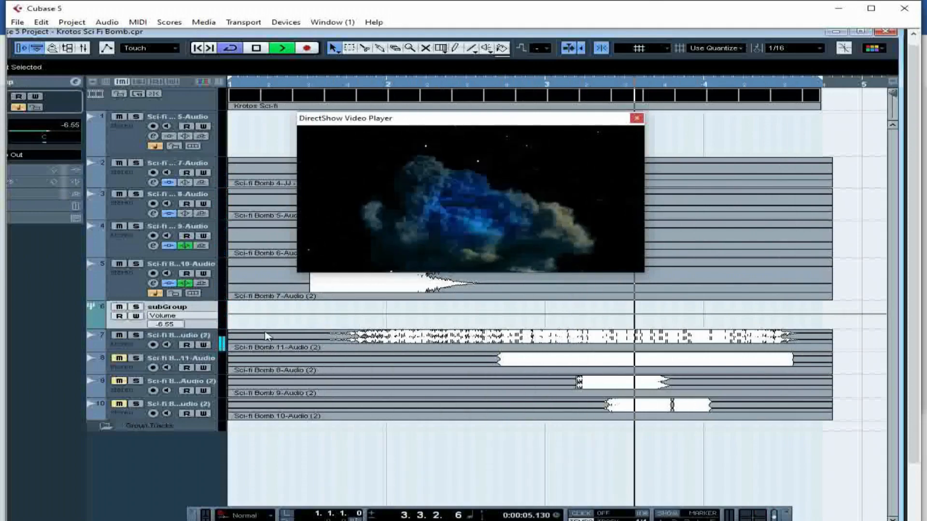
- Trim the start of the Sci-fi Bomb 11-Audio (2) event and shift it earlier to start at 1.1.3.0
{"action": "left_click_drag", "start_coordinate": [260, 355], "coordinate": [281, 357]}
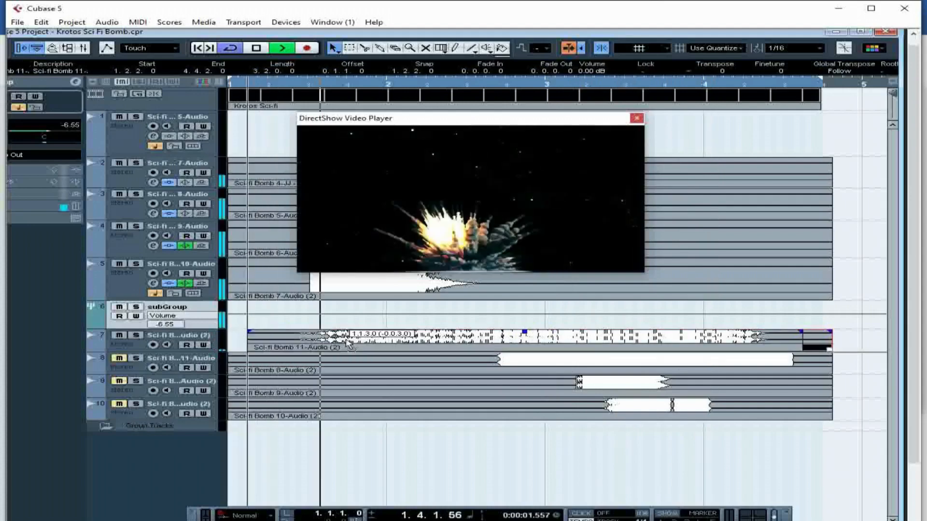
{"action": "left_click_drag", "start_coordinate": [378, 344], "coordinate": [347, 344]}
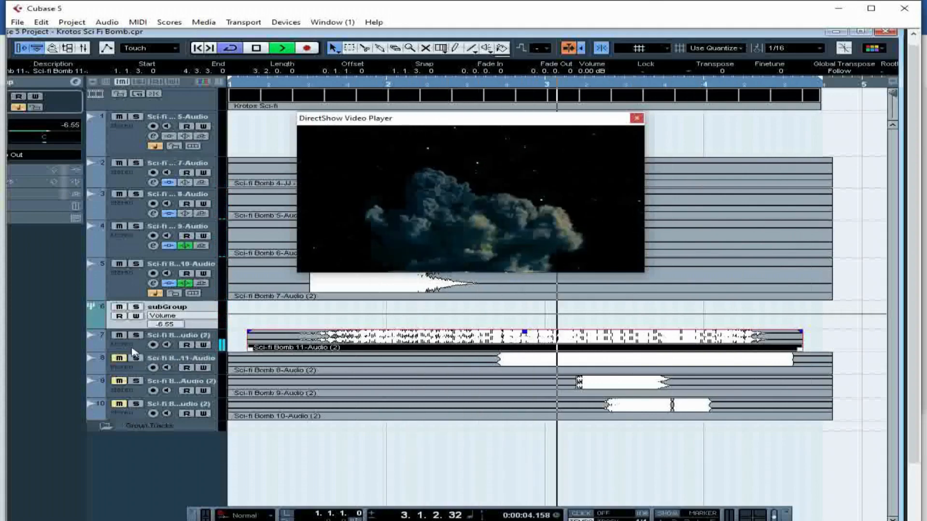
- Unmute the Sci-fi Bomb 8-Audio (2) event's track, trim the event's start and move it to 1.1.2.0, soloing the track meanwhile
{"action": "left_click", "coordinate": [119, 358]}
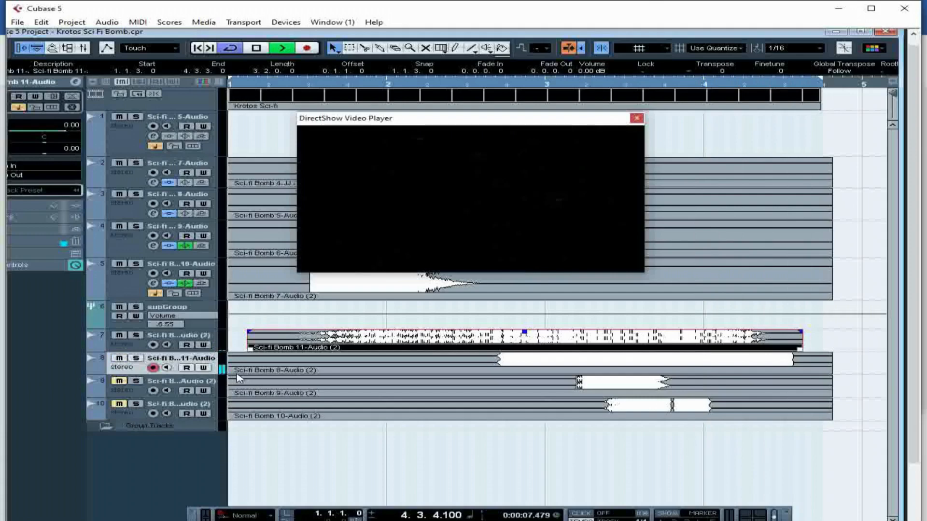
{"action": "key", "text": "s"}
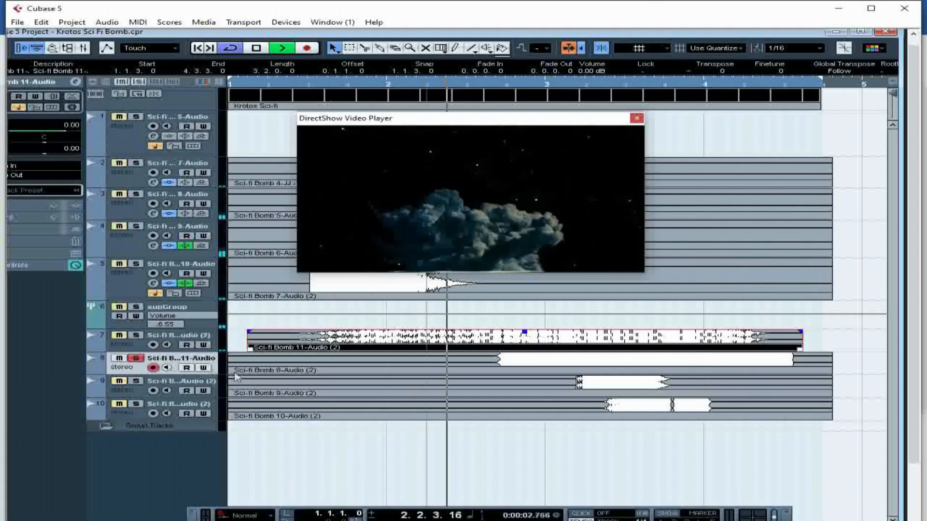
{"action": "left_click_drag", "start_coordinate": [237, 376], "coordinate": [271, 376]}
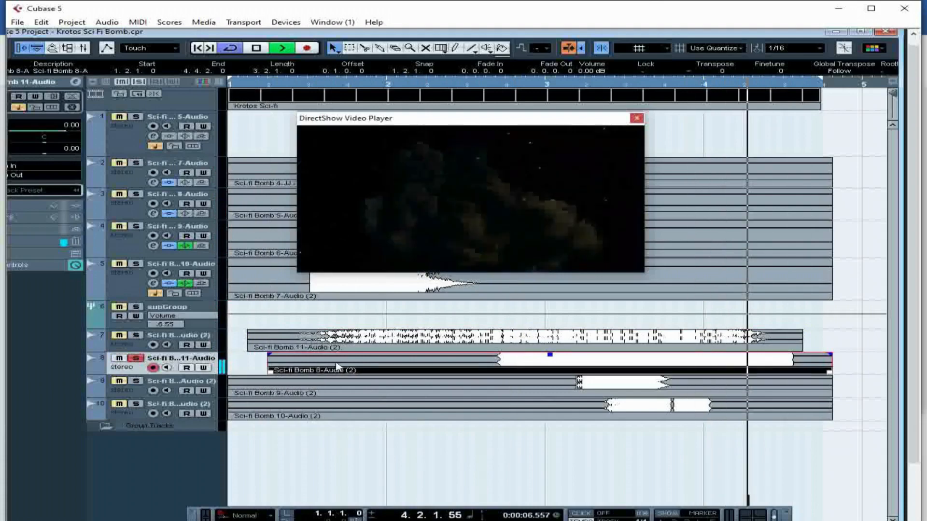
{"action": "left_click_drag", "start_coordinate": [336, 366], "coordinate": [303, 370]}
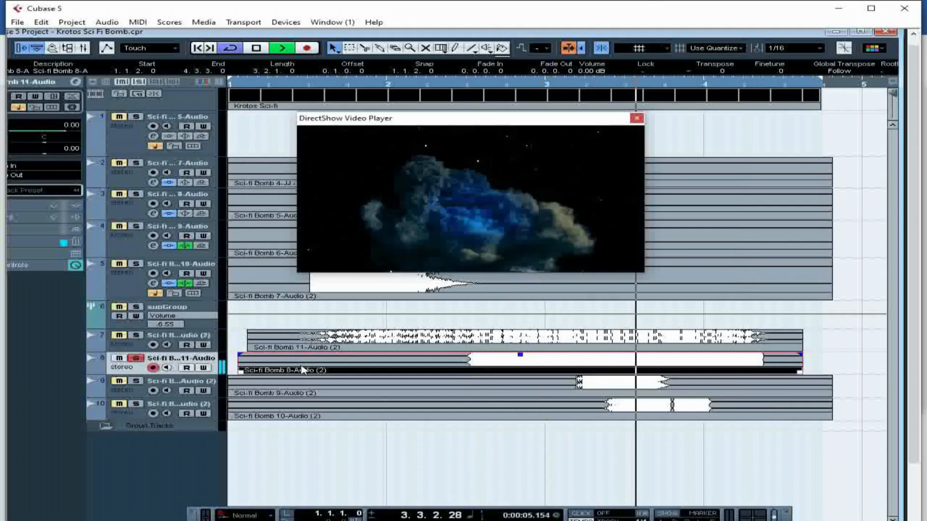
{"action": "left_click", "coordinate": [137, 359]}
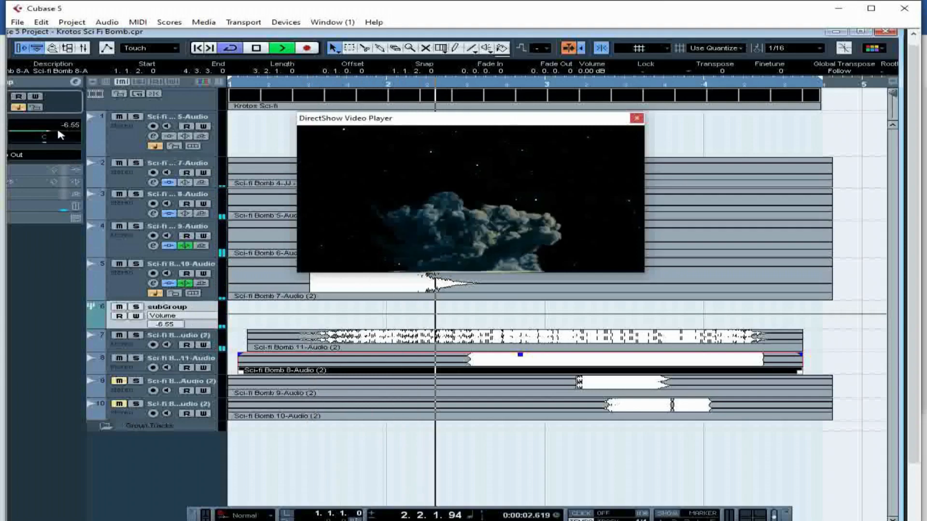
- Raise the subGroup volume to -1.93 and lower the Sci-fi Bomb 11-Audio (2) track's volume to -4.70
{"action": "left_click", "coordinate": [58, 131]}
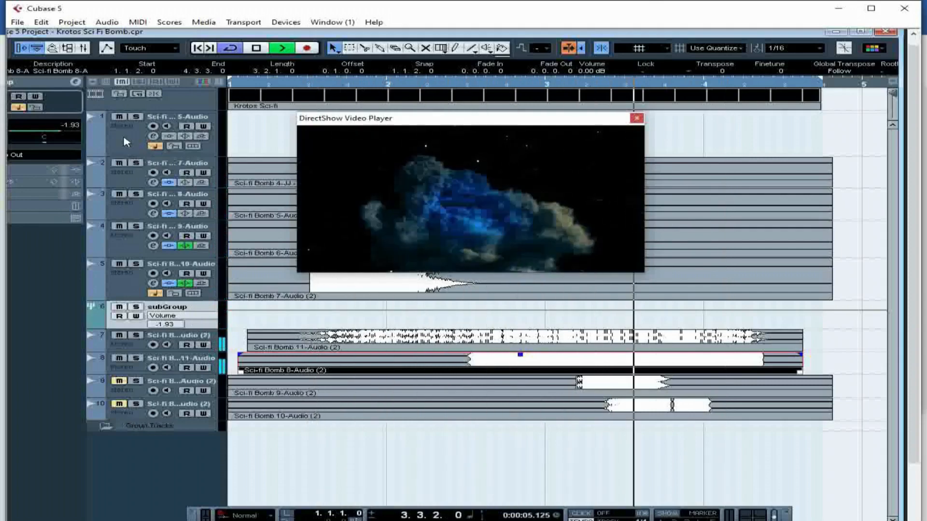
{"action": "key", "text": "F3"}
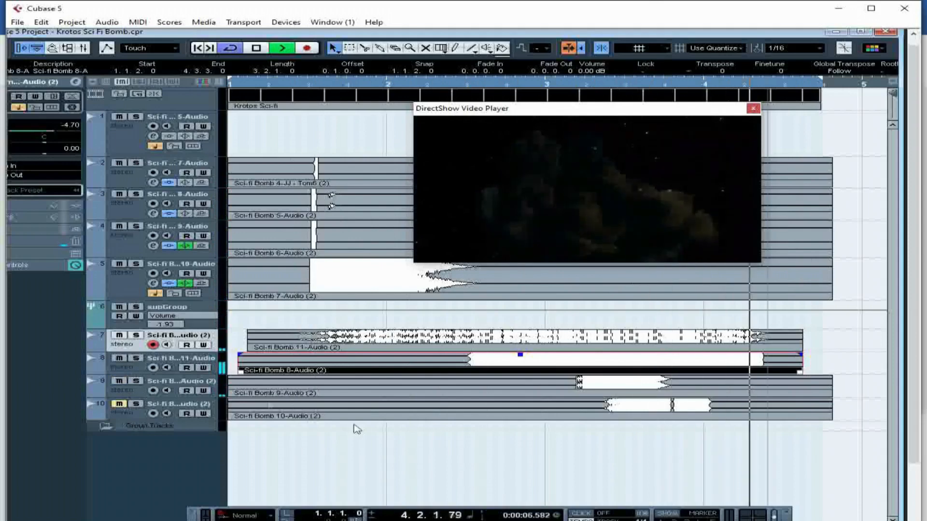
- Trim the start of the Sci-fi Bomb 9-Audio (2) event, move it to start at 1.1.2.0, and audition its track in solo
{"action": "left_click_drag", "start_coordinate": [231, 394], "coordinate": [260, 398]}
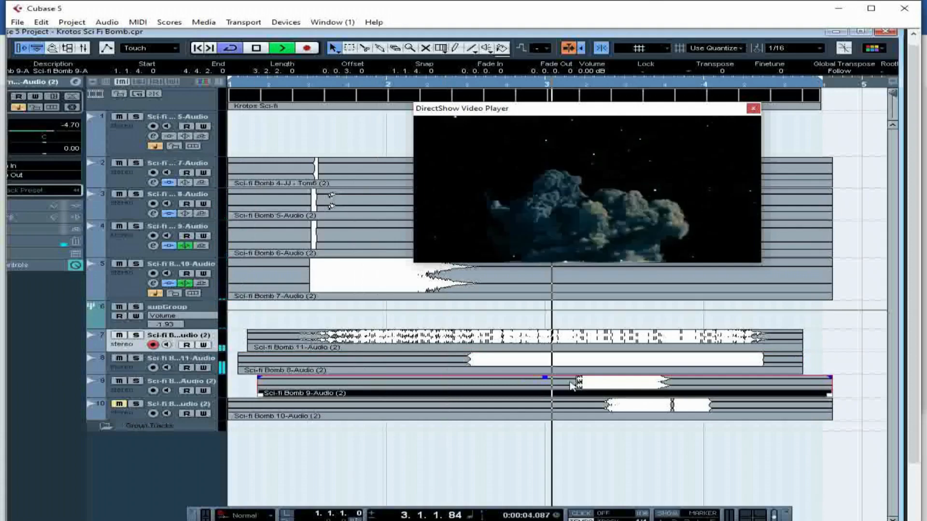
{"action": "left_click_drag", "start_coordinate": [572, 386], "coordinate": [552, 386]}
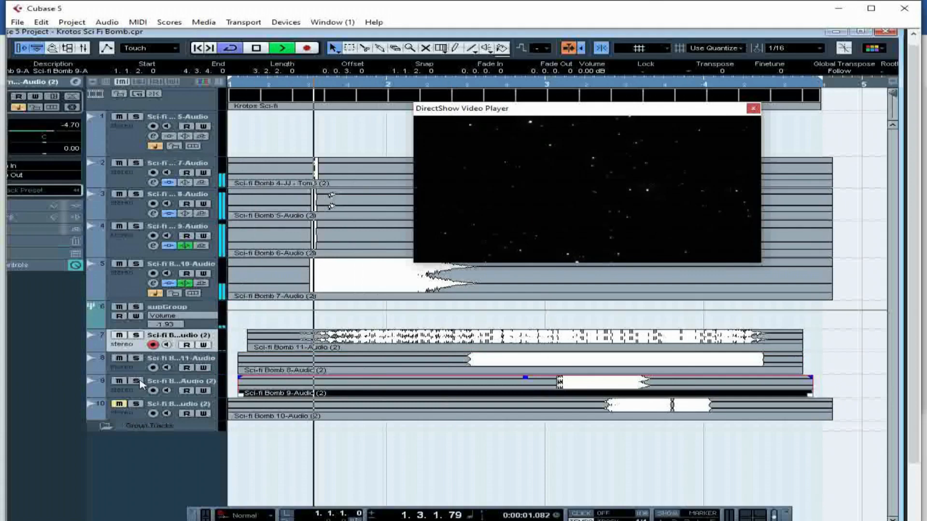
{"action": "left_click", "coordinate": [137, 381]}
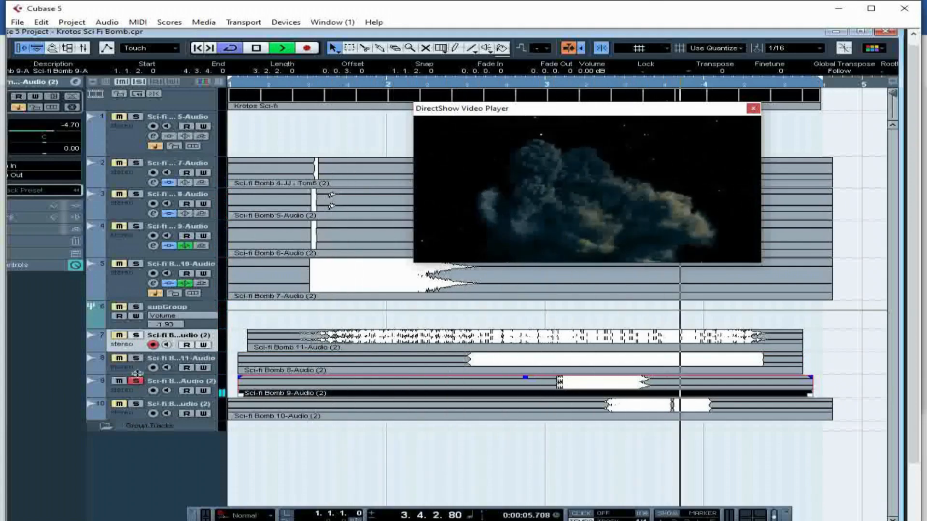
{"action": "left_click", "coordinate": [136, 381]}
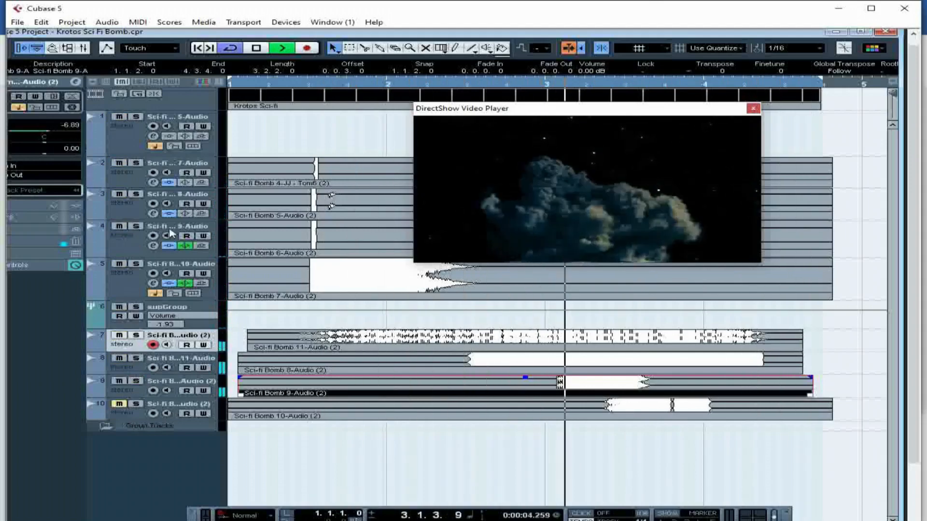
- Enable EQ band 3 on the Sci-fi Bomb 9-Audio (2) channel as Parametric I with -12.0 gain at 1412 Hz and Q 1.4
{"action": "left_click_drag", "start_coordinate": [137, 398], "coordinate": [138, 422]}
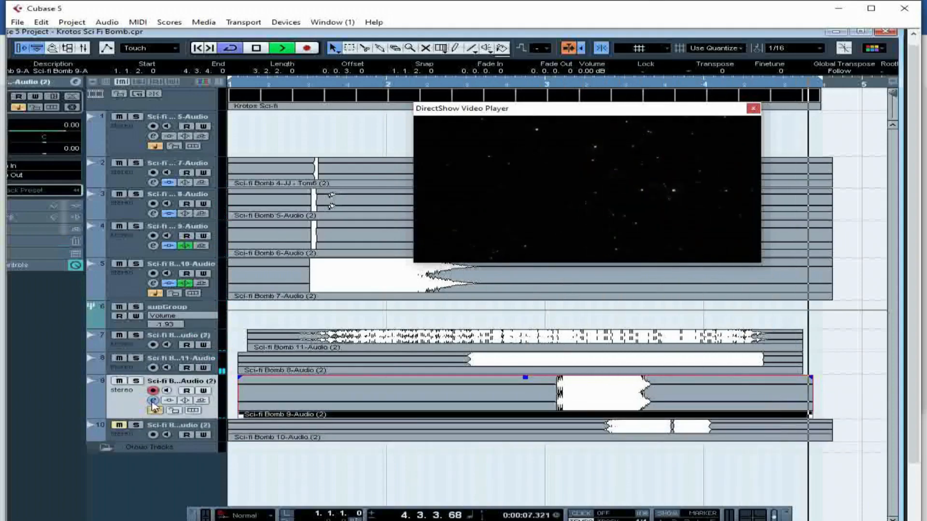
{"action": "left_click", "coordinate": [153, 401]}
{"action": "left_click", "coordinate": [478, 439]}
{"action": "left_click", "coordinate": [497, 480]}
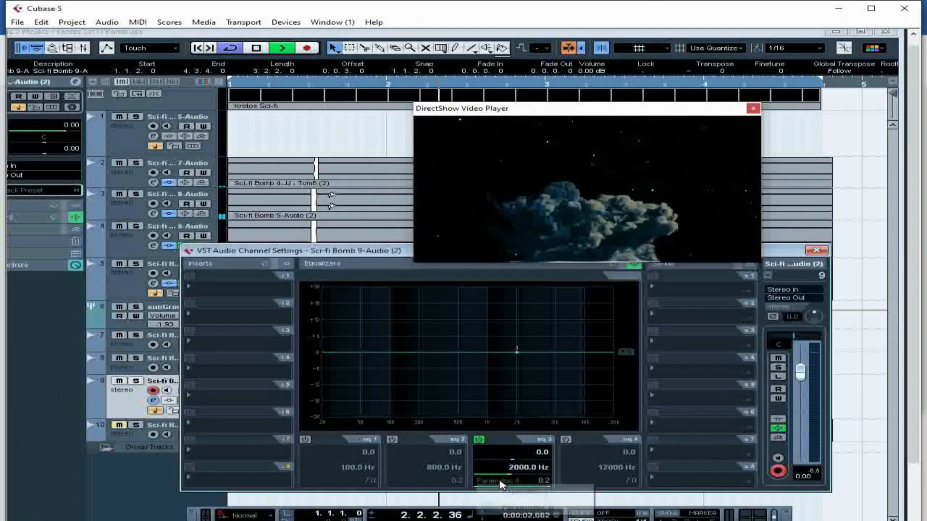
{"action": "left_click", "coordinate": [515, 492]}
{"action": "left_click_drag", "start_coordinate": [517, 352], "coordinate": [518, 373]}
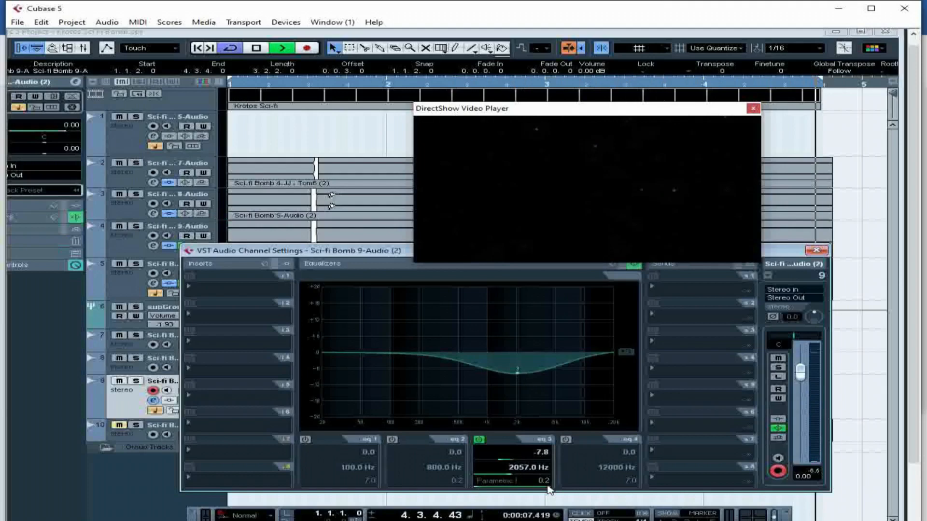
{"action": "left_click_drag", "start_coordinate": [547, 486], "coordinate": [544, 486]}
{"action": "left_click_drag", "start_coordinate": [518, 373], "coordinate": [506, 382]}
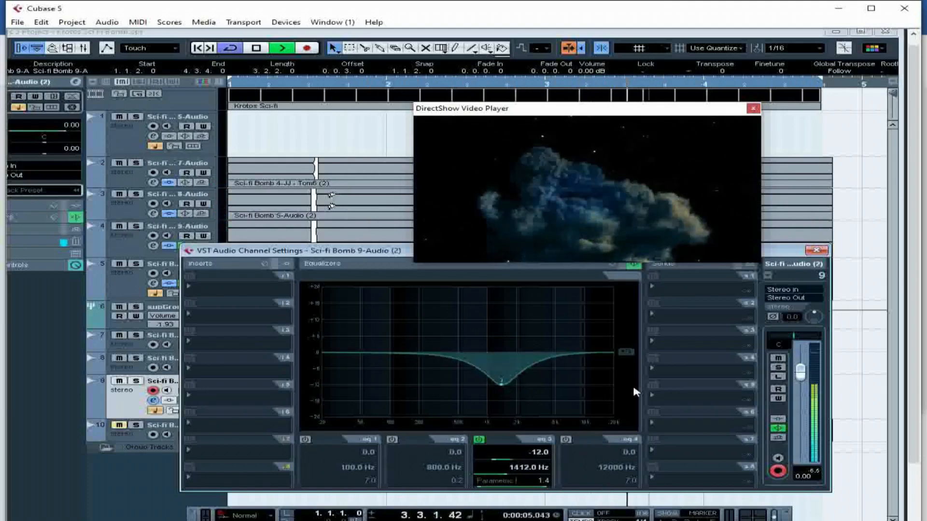
- Set EQ band 4 on the same channel to Parametric I with -22.0 gain at 20000 Hz, and close the channel settings
{"action": "left_click", "coordinate": [604, 485]}
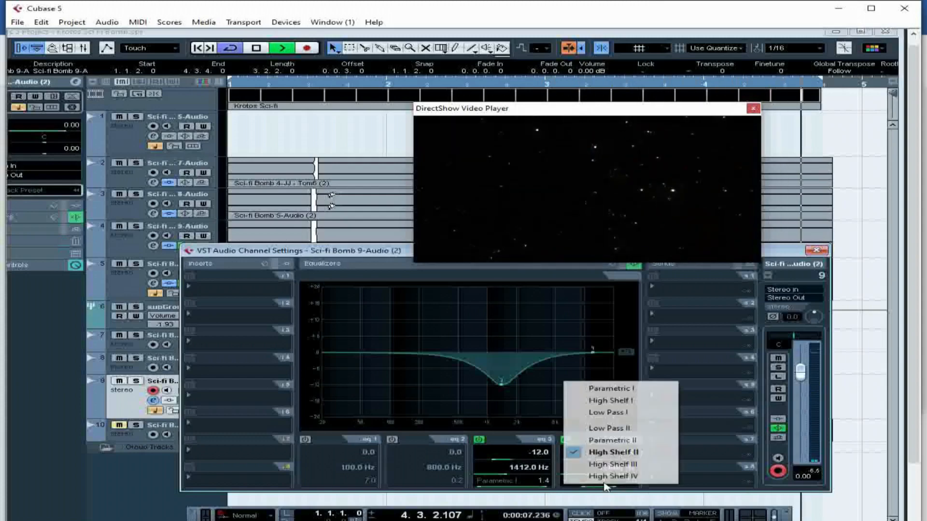
{"action": "left_click", "coordinate": [610, 389]}
{"action": "left_click_drag", "start_coordinate": [592, 351], "coordinate": [614, 411]}
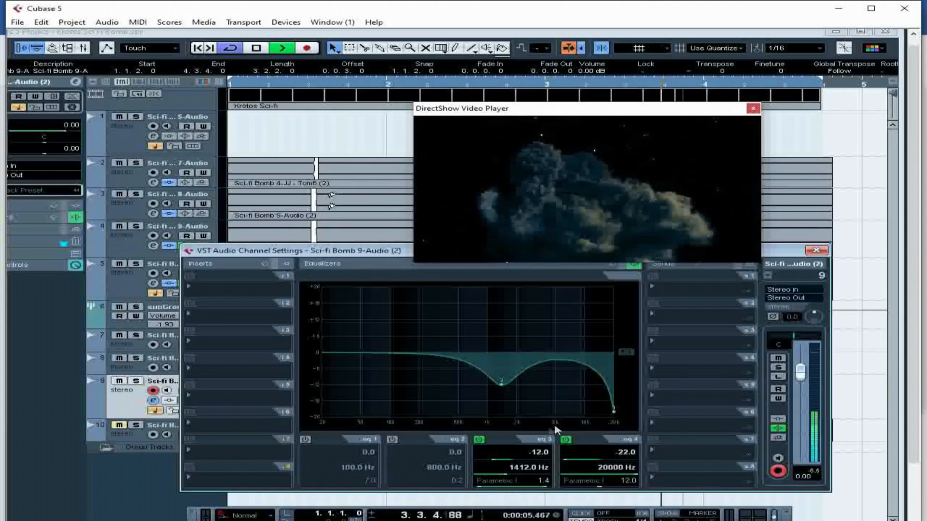
{"action": "left_click", "coordinate": [815, 250]}
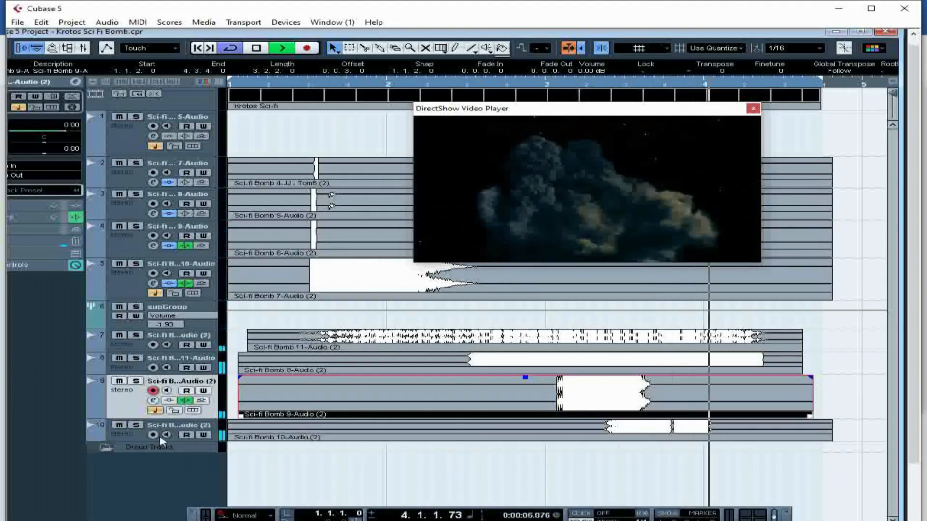
- Solo the last track, trim the start of its Sci-fi Bomb 10-Audio (2) event, shift the event to 1.1.1.0, and remove the solo
{"action": "left_click", "coordinate": [136, 425]}
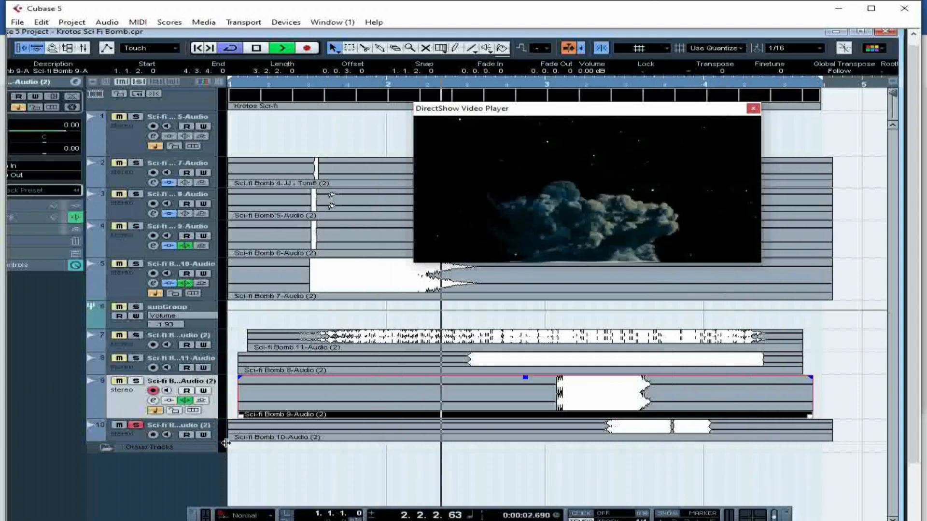
{"action": "left_click_drag", "start_coordinate": [232, 440], "coordinate": [252, 437]}
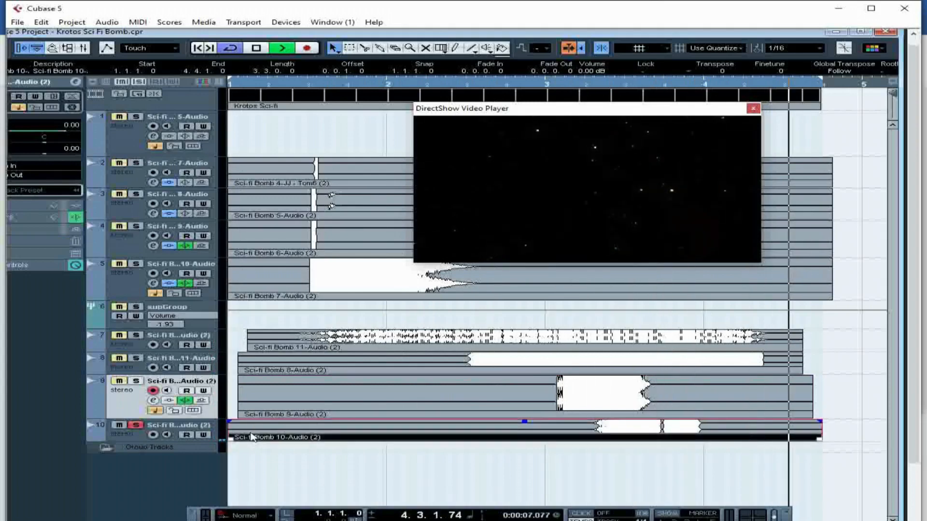
{"action": "left_click", "coordinate": [138, 425]}
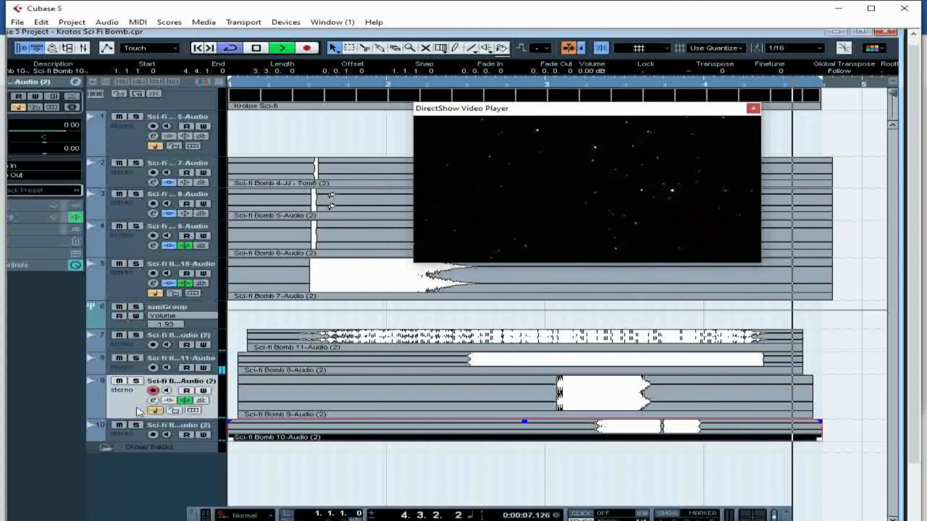
- Select the subGroup track and stop playback
{"action": "left_click", "coordinate": [200, 308]}
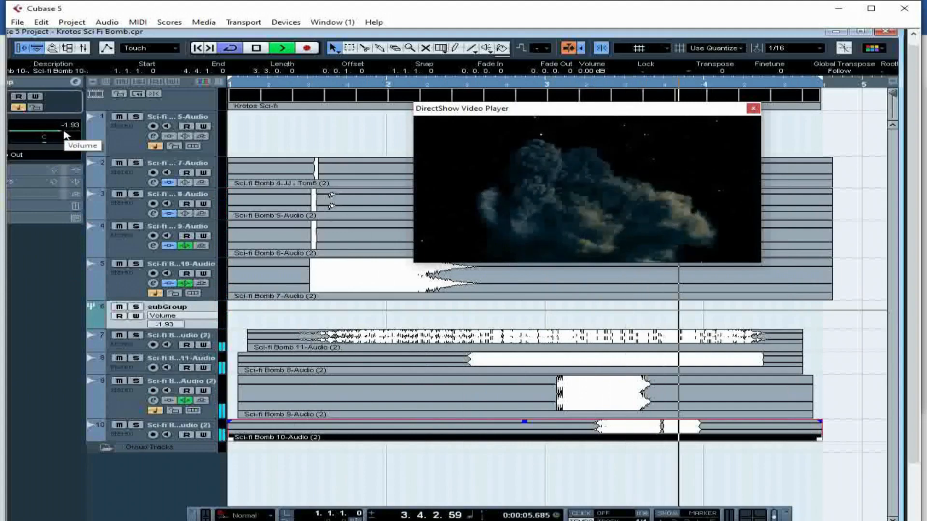
{"action": "left_click", "coordinate": [257, 48]}
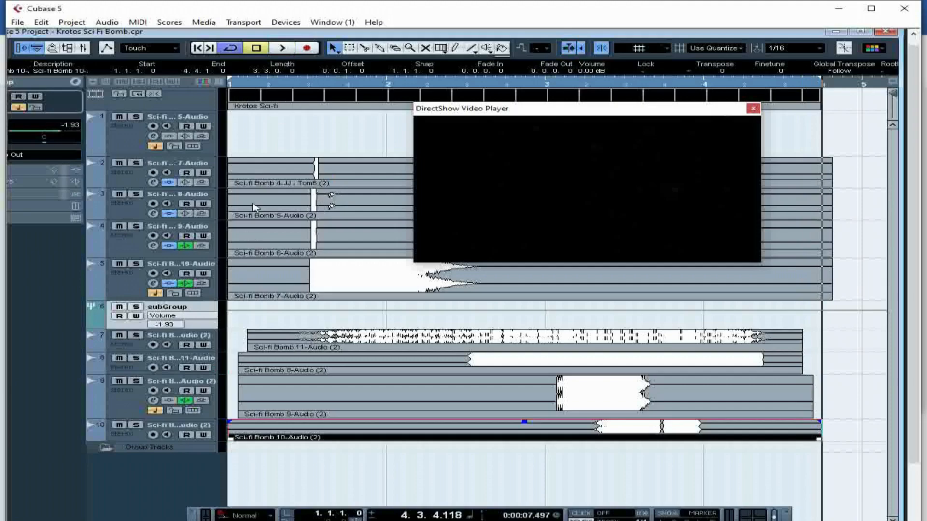
{"action": "left_click", "coordinate": [84, 48]}
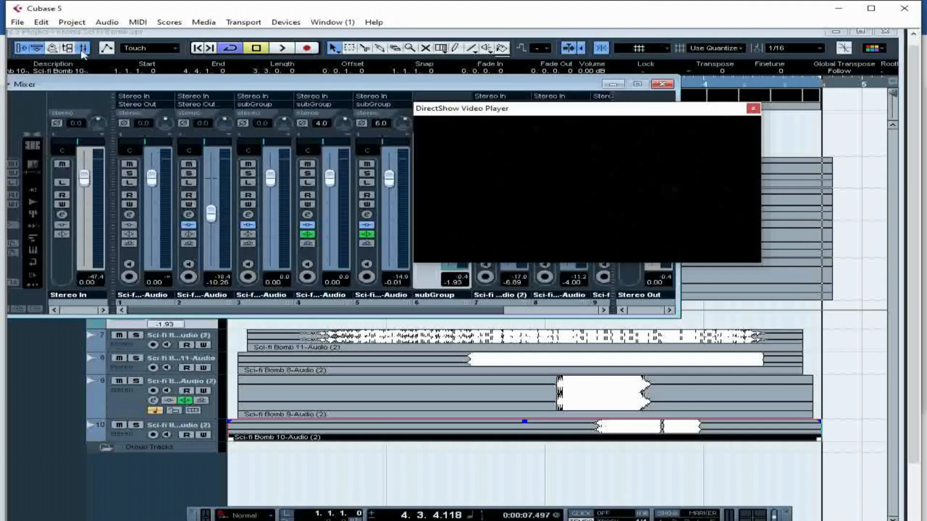
{"action": "left_click", "coordinate": [59, 49]}
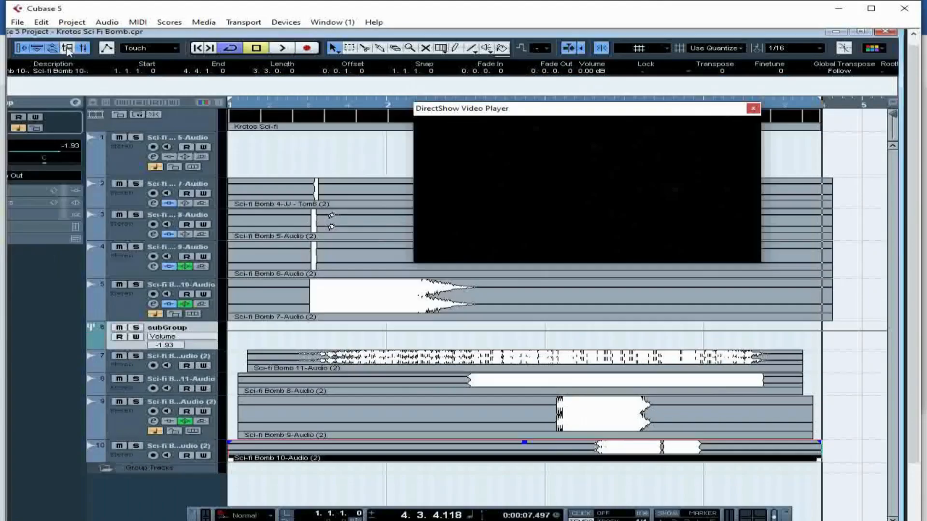
{"action": "left_click", "coordinate": [68, 50]}
{"action": "left_click", "coordinate": [68, 50]}
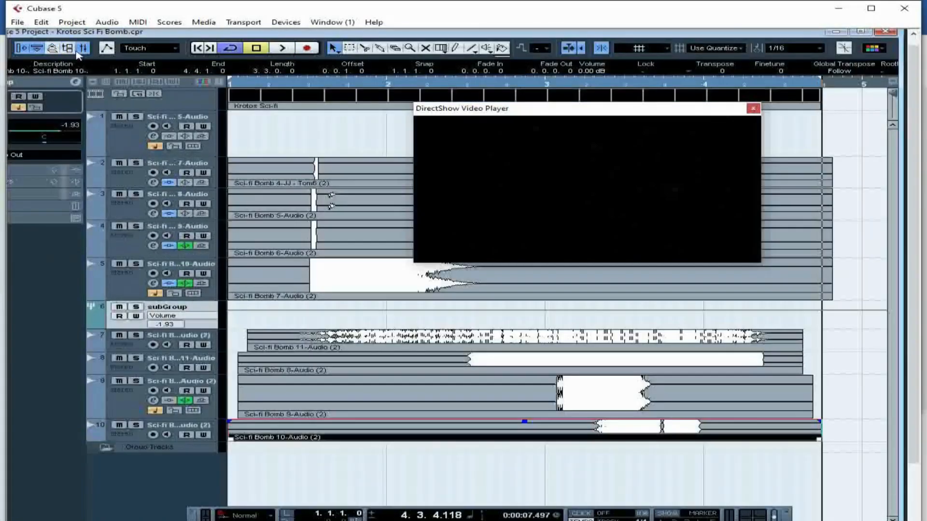
- Open the project's media Pool and place the bigolkic audio clip on the first track at 1.3.2.0
{"action": "left_click", "coordinate": [69, 49]}
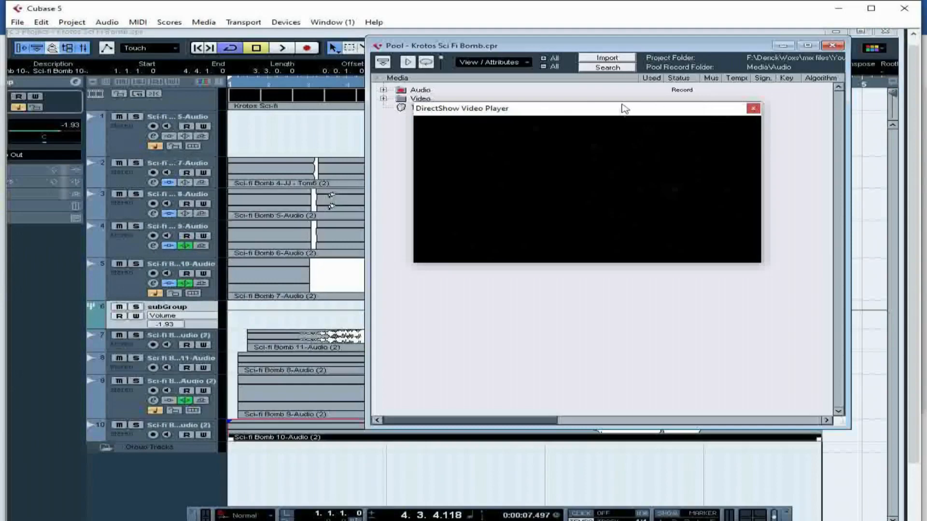
{"action": "left_click_drag", "start_coordinate": [625, 109], "coordinate": [723, 148]}
{"action": "left_click", "coordinate": [607, 57]}
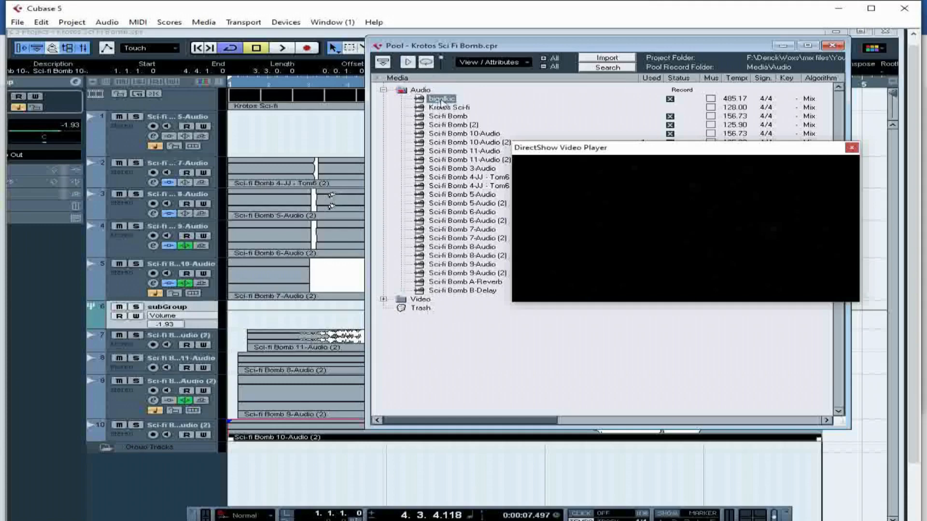
{"action": "left_click_drag", "start_coordinate": [438, 102], "coordinate": [322, 143]}
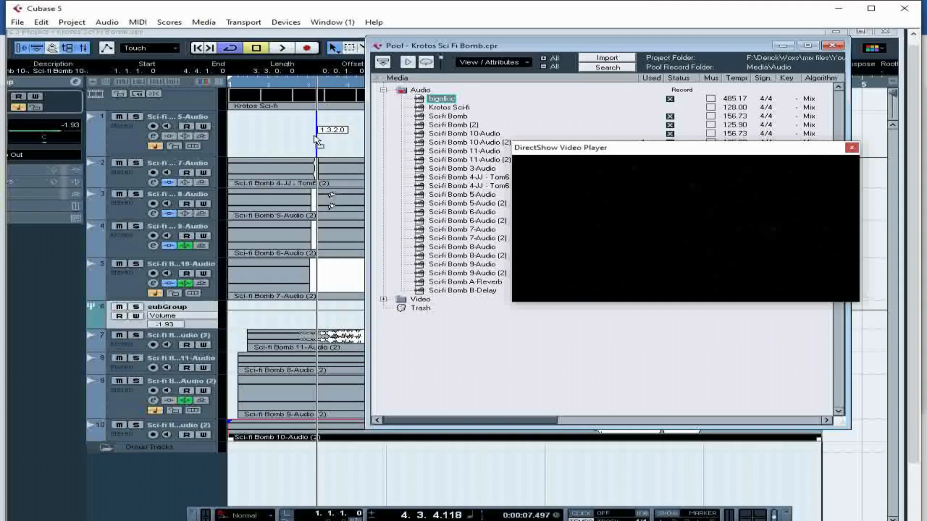
{"action": "left_click_drag", "start_coordinate": [317, 141], "coordinate": [317, 140]}
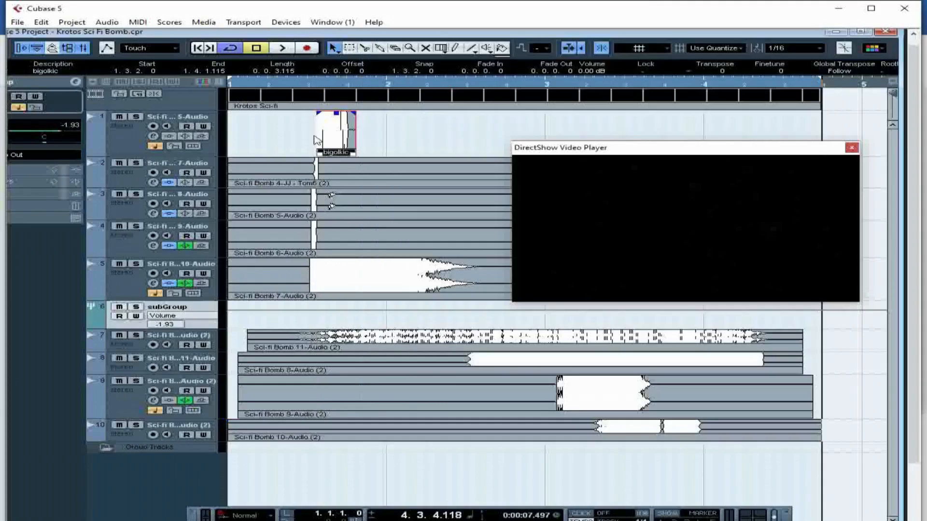
- Add one stereo audio track and move the soloed Sci-fi Bomb 5-Audio track below it
{"action": "left_click", "coordinate": [313, 88]}
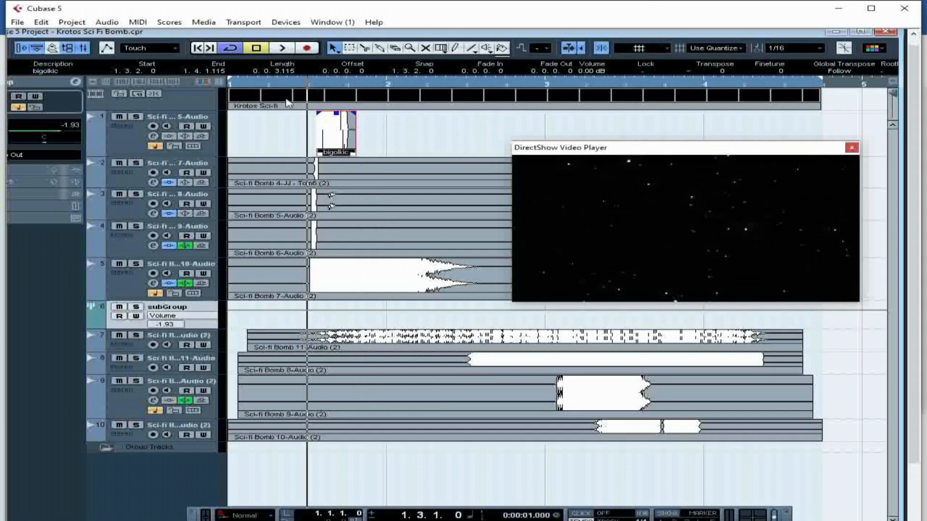
{"action": "right_click", "coordinate": [205, 119]}
{"action": "mouse_move", "coordinate": [327, 127]}
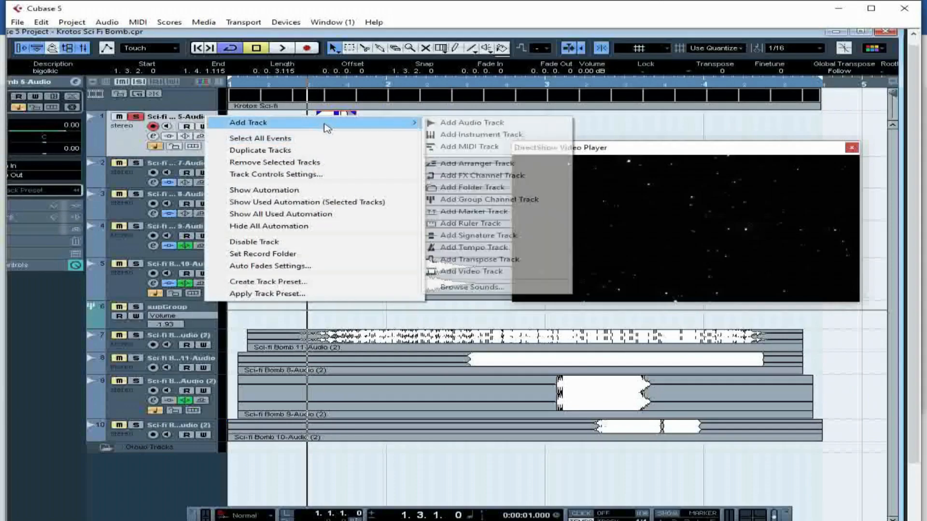
{"action": "left_click", "coordinate": [471, 122]}
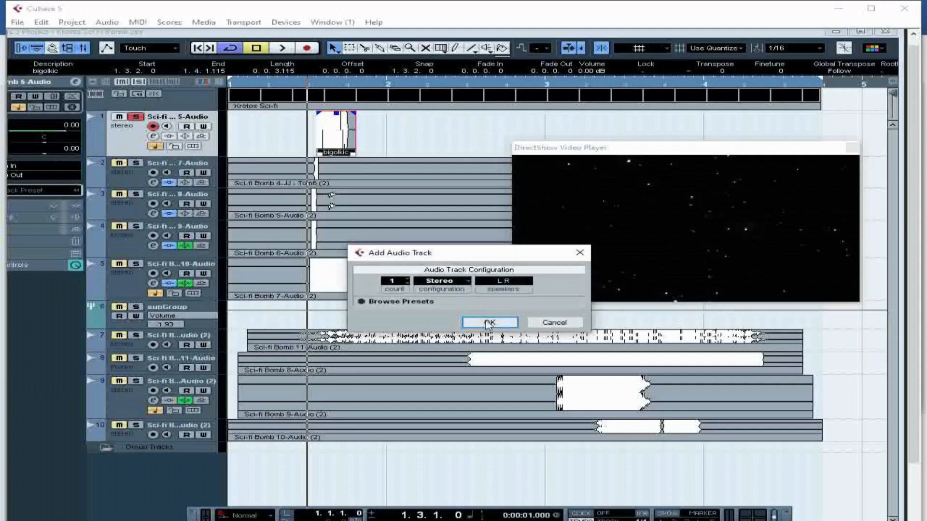
{"action": "left_click", "coordinate": [489, 322]}
{"action": "left_click", "coordinate": [122, 140]}
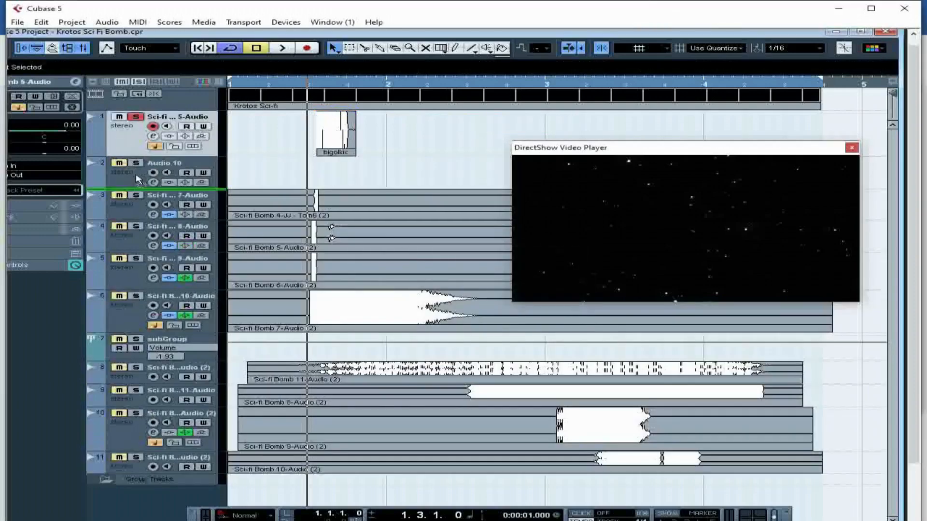
{"action": "left_click_drag", "start_coordinate": [139, 180], "coordinate": [140, 180]}
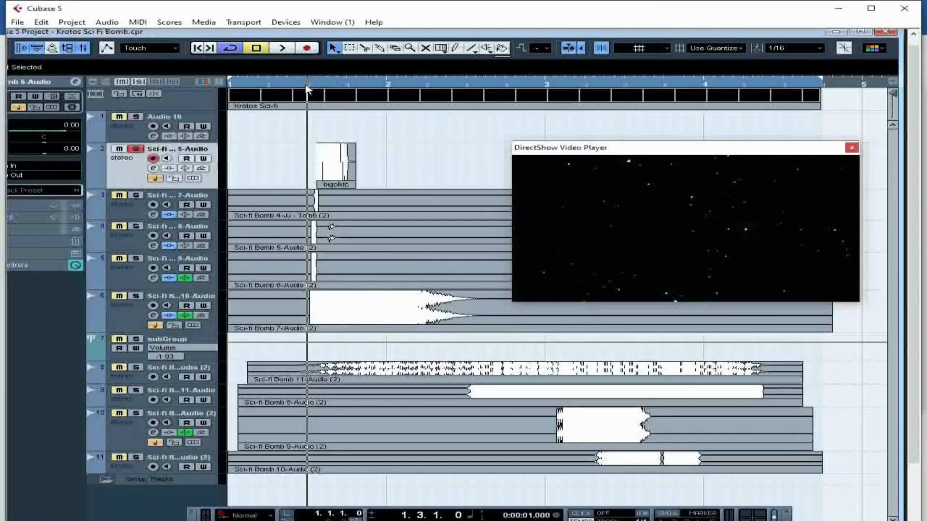
- Examine the video frames around 1.3.2.0 against the enlarged waveforms to locate the start of the explosion
{"action": "left_click", "coordinate": [309, 86]}
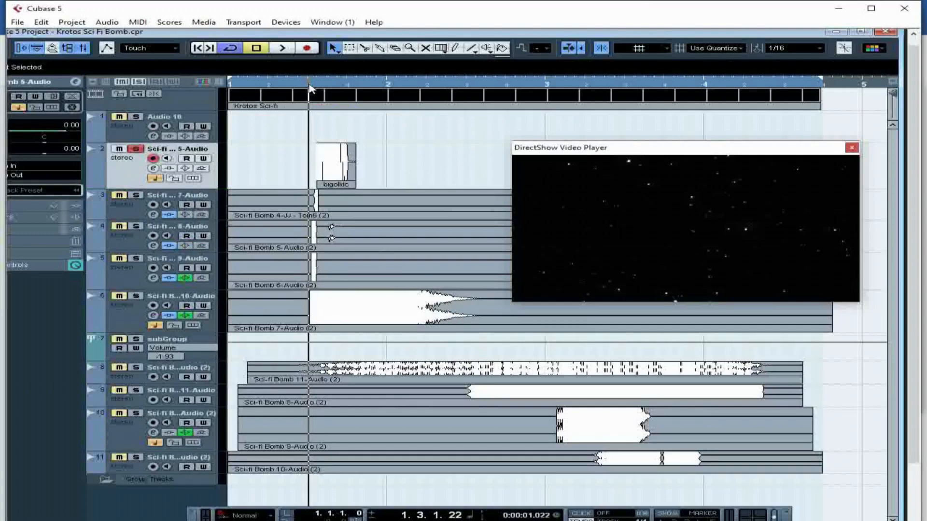
{"action": "left_click_drag", "start_coordinate": [310, 87], "coordinate": [317, 91]}
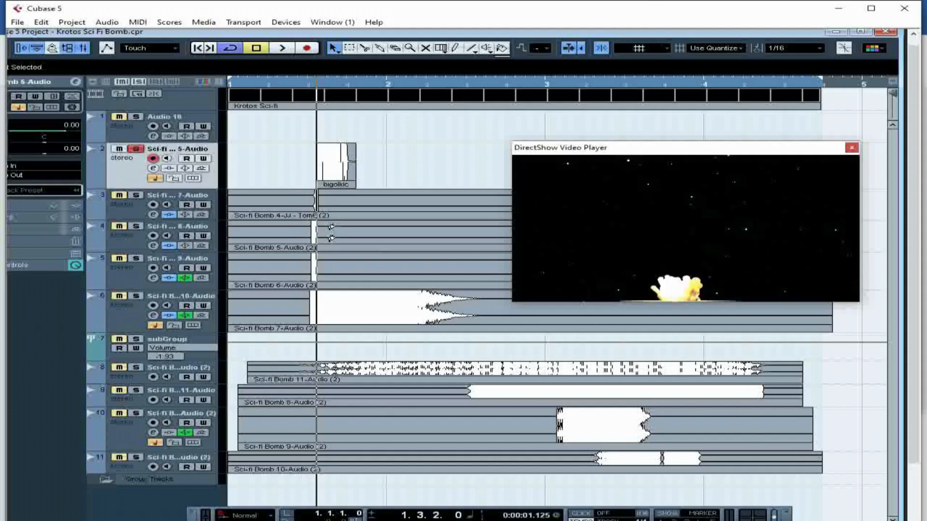
{"action": "left_click", "coordinate": [861, 33]}
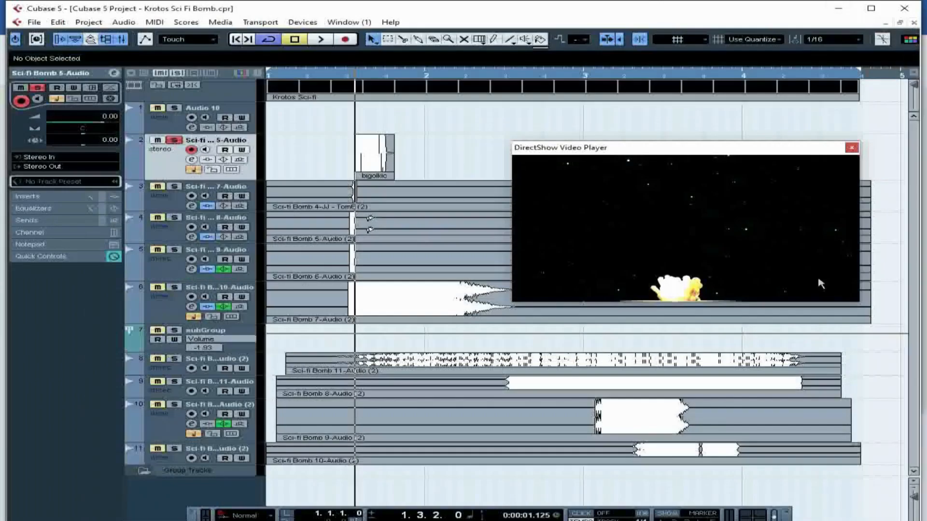
{"action": "key", "text": "h"}
{"action": "key", "text": "h"}
{"action": "key", "text": "h"}
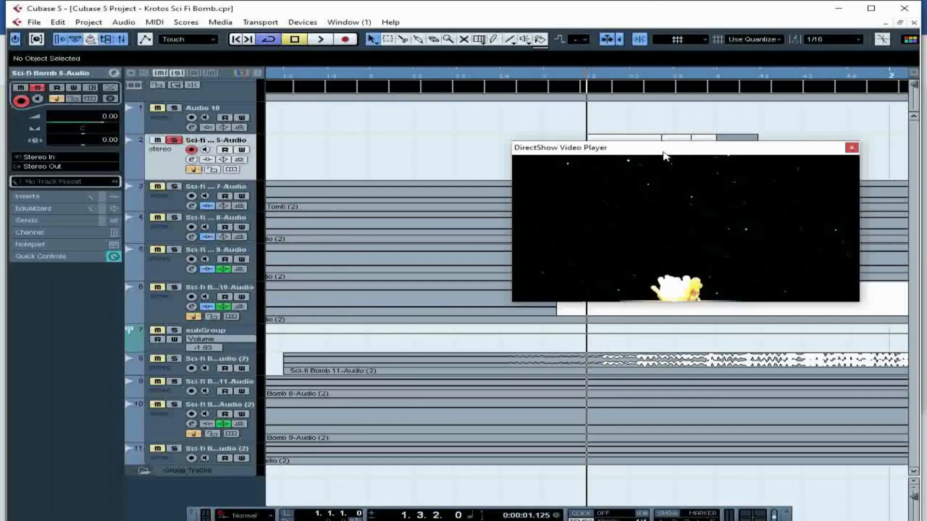
{"action": "left_click_drag", "start_coordinate": [664, 153], "coordinate": [585, 303]}
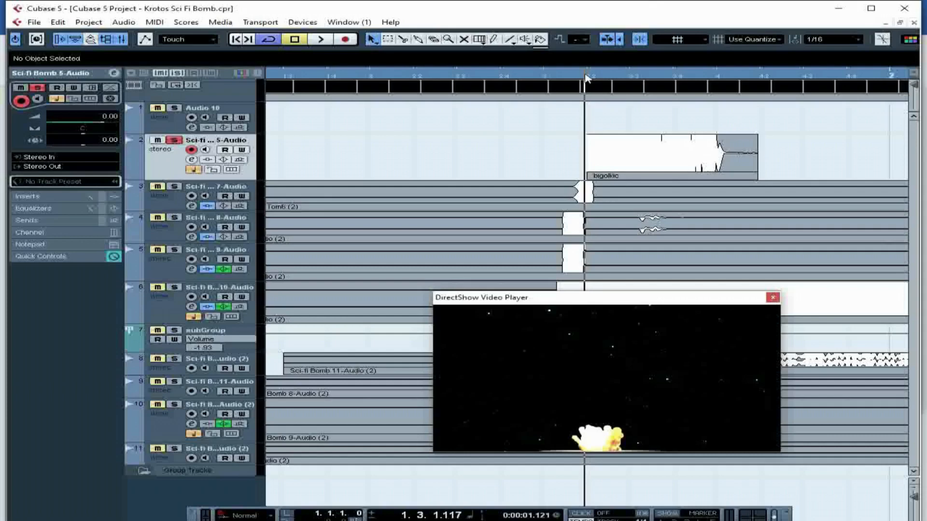
{"action": "mouse_move", "coordinate": [585, 76]}
{"action": "left_mouse_down"}
{"action": "mouse_move", "coordinate": [569, 83]}
{"action": "mouse_move", "coordinate": [583, 78]}
{"action": "left_mouse_up"}
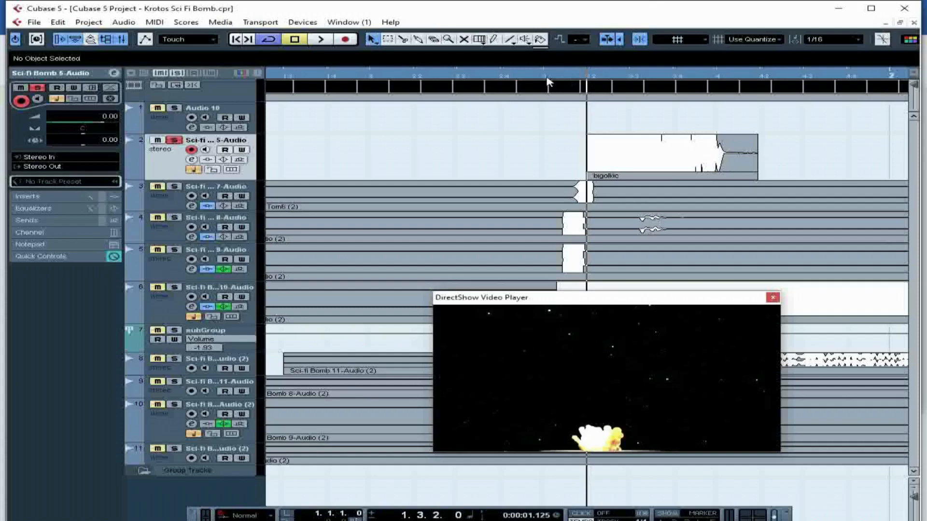
- Set the quantize grid to 1/64 and shift the bigolkic event to start at 1.3.1.60
{"action": "key", "text": "space"}
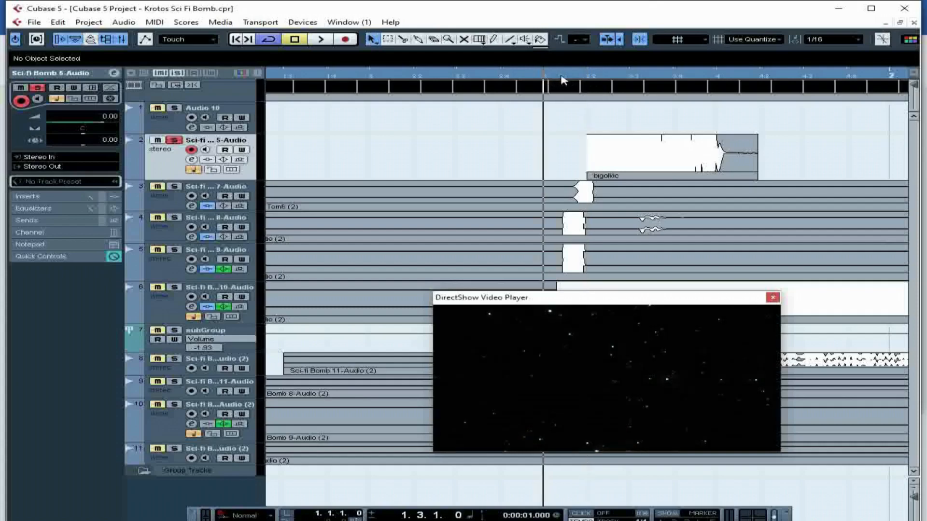
{"action": "left_click", "coordinate": [566, 77]}
{"action": "left_click", "coordinate": [761, 41]}
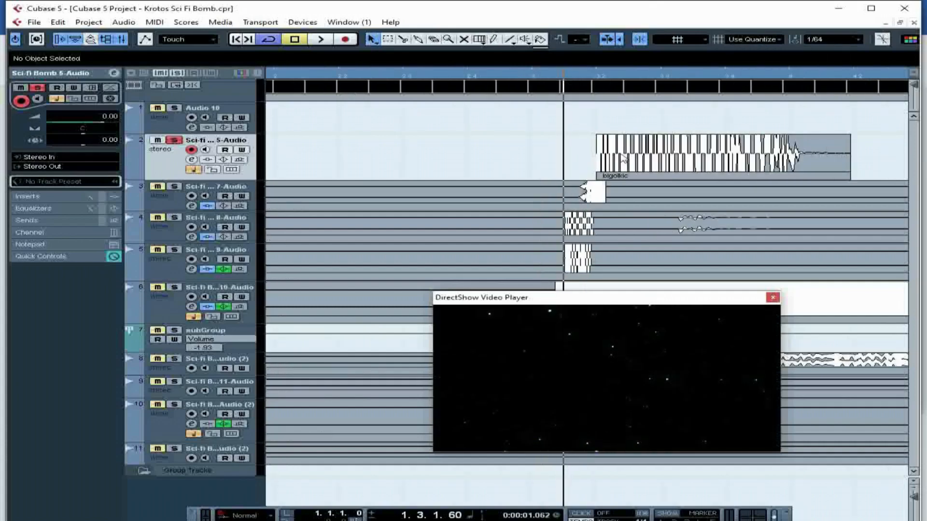
{"action": "left_click_drag", "start_coordinate": [621, 155], "coordinate": [598, 164]}
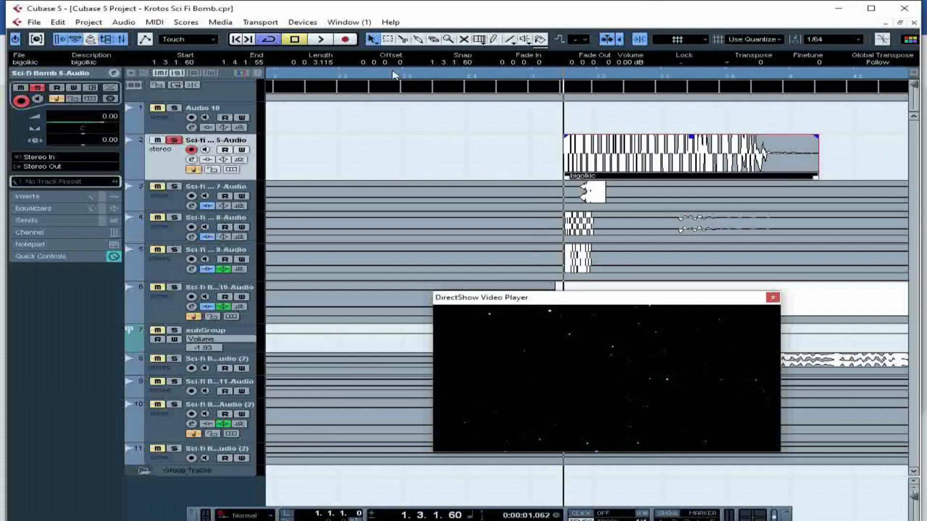
- Play the project, remove the solo from the Sci-fi Bomb 5-Audio track, and lower its channel volume to -4.63
{"action": "left_click", "coordinate": [346, 77]}
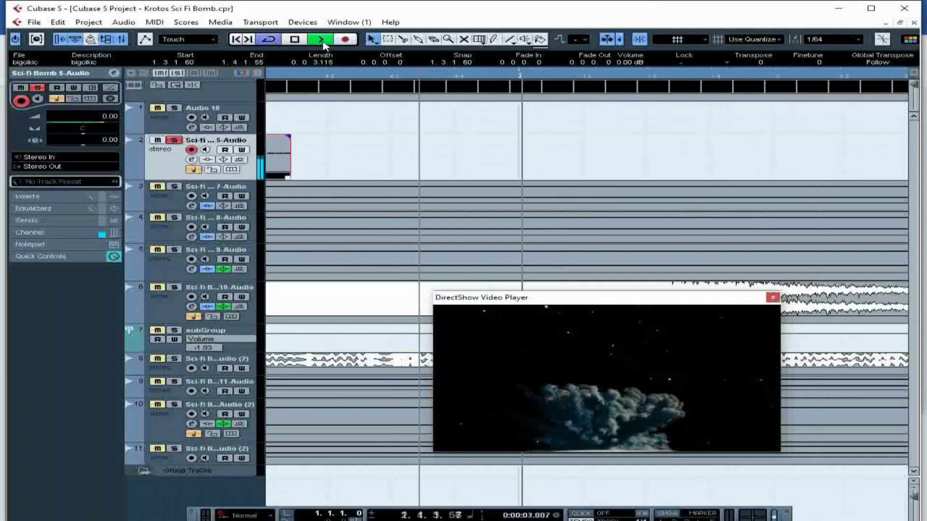
{"action": "left_click", "coordinate": [175, 140]}
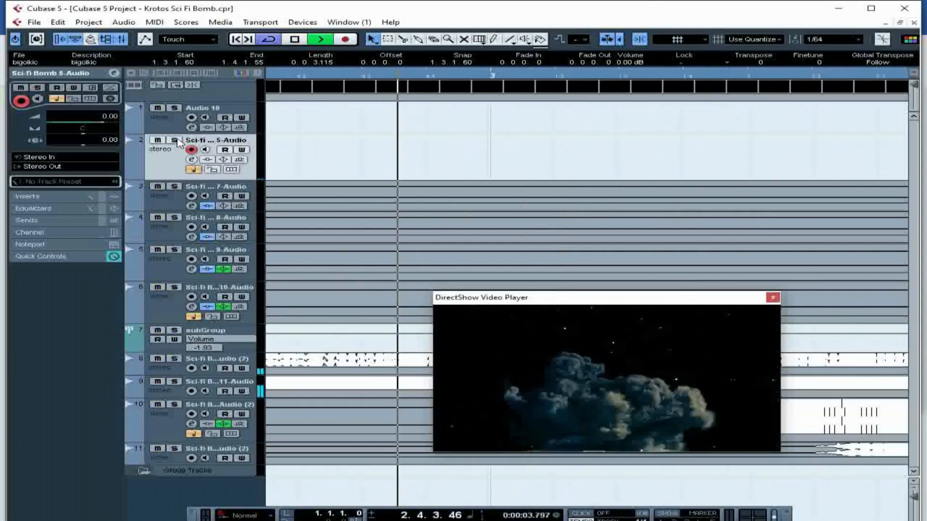
{"action": "left_click", "coordinate": [192, 159]}
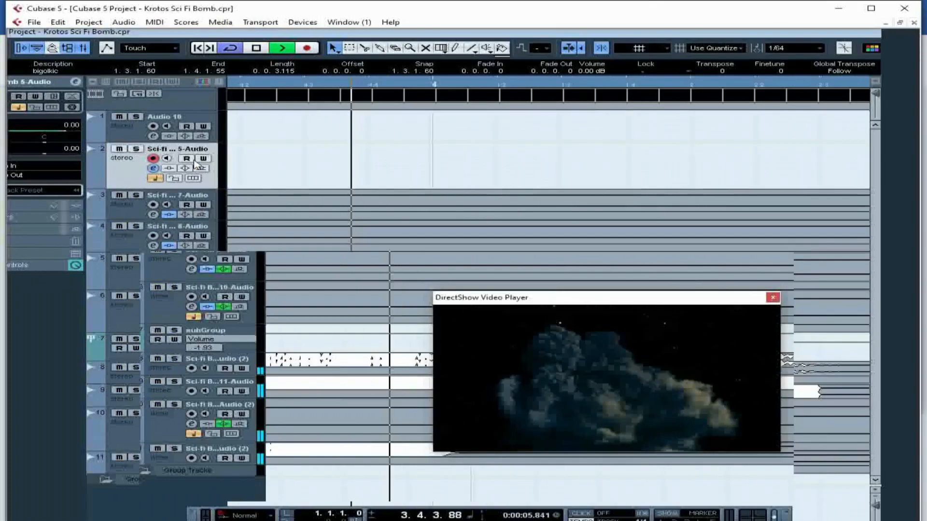
{"action": "left_click_drag", "start_coordinate": [467, 254], "coordinate": [431, 120]}
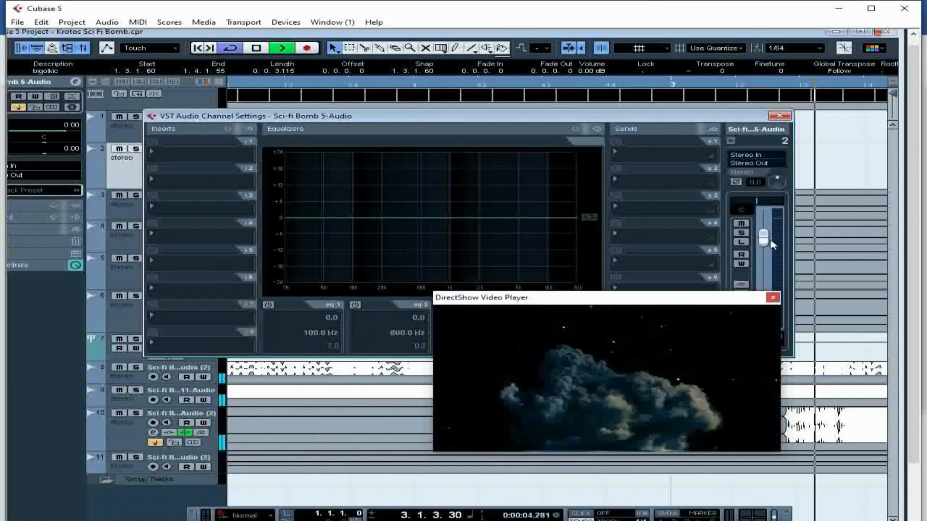
{"action": "left_click_drag", "start_coordinate": [568, 305], "coordinate": [490, 361]}
- Enable EQ band 3 on the Sci-fi Bomb 5-Audio channel as Parametric I with -24.0 gain at 542 Hz and Q 4.8
{"action": "left_click", "coordinate": [441, 306]}
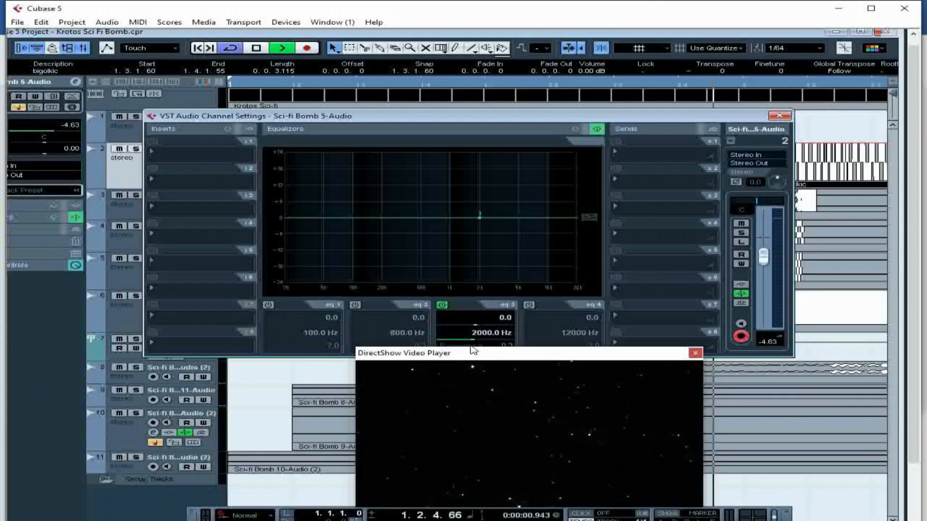
{"action": "left_click", "coordinate": [471, 345]}
{"action": "left_click", "coordinate": [480, 358]}
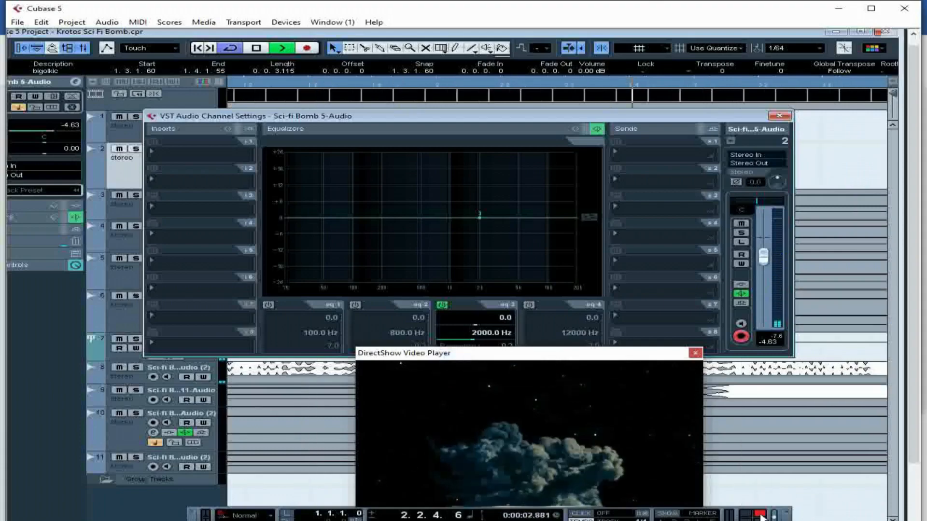
{"action": "left_click", "coordinate": [760, 514]}
{"action": "left_click_drag", "start_coordinate": [480, 218], "coordinate": [461, 279]}
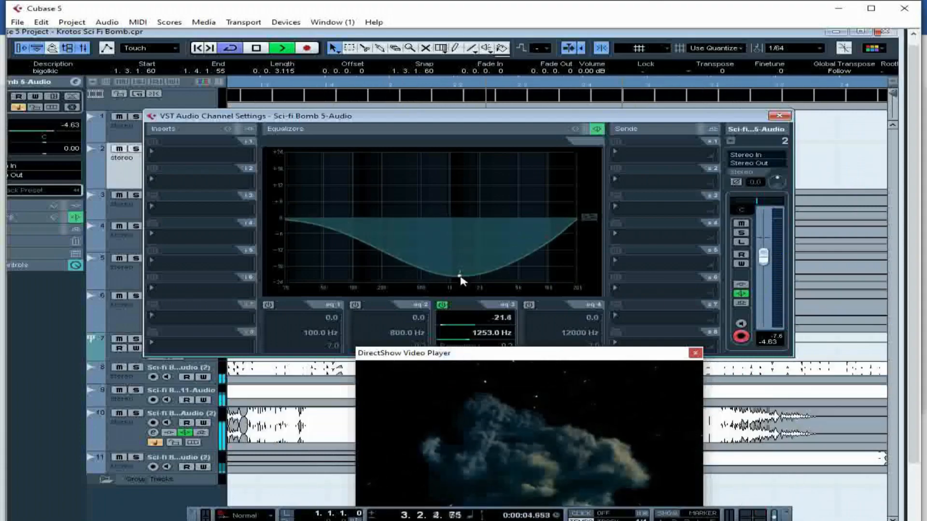
{"action": "left_click_drag", "start_coordinate": [488, 354], "coordinate": [481, 370]}
{"action": "left_click", "coordinate": [484, 353]}
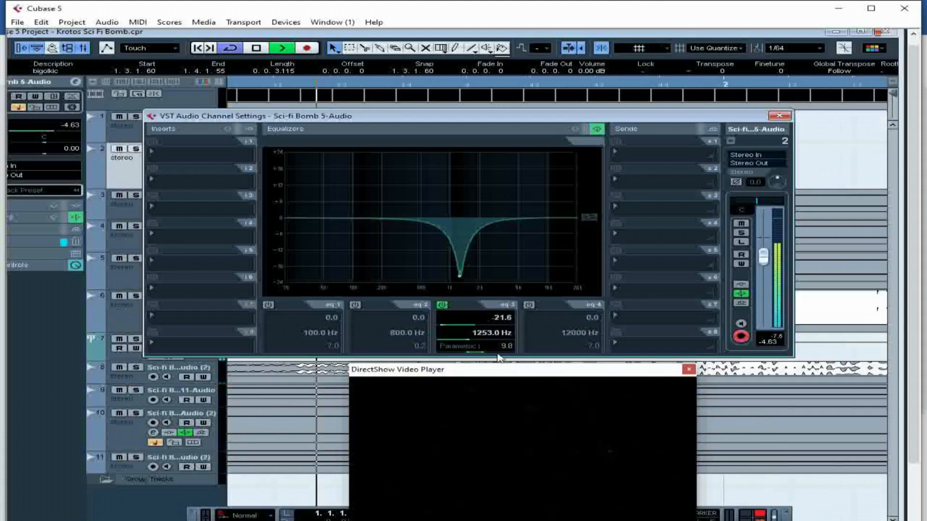
{"action": "left_click_drag", "start_coordinate": [500, 353], "coordinate": [497, 354]}
{"action": "left_click_drag", "start_coordinate": [458, 277], "coordinate": [427, 288]}
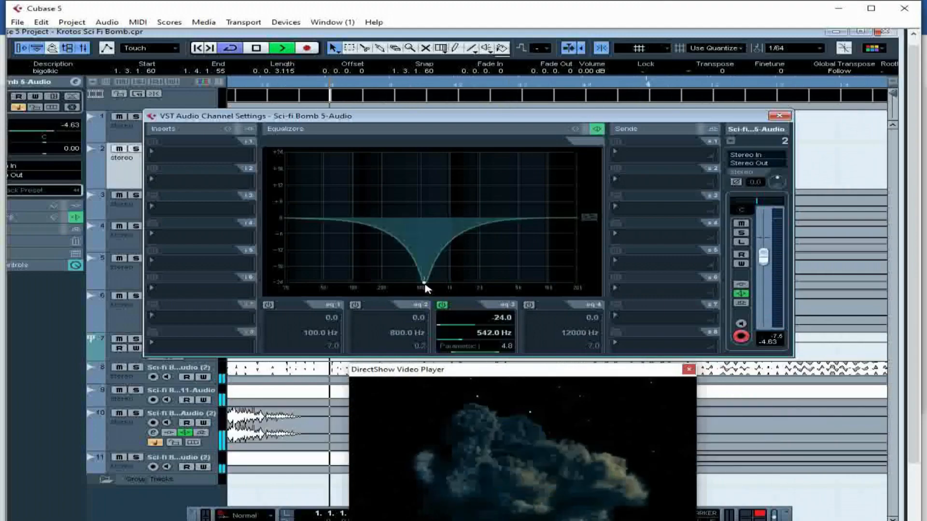
- Enable EQ band 4 on the same channel as Low Pass I with -7.0 gain at 1020 Hz, and reset the output clipping indicator
{"action": "left_click", "coordinate": [529, 305]}
{"action": "left_click", "coordinate": [555, 346]}
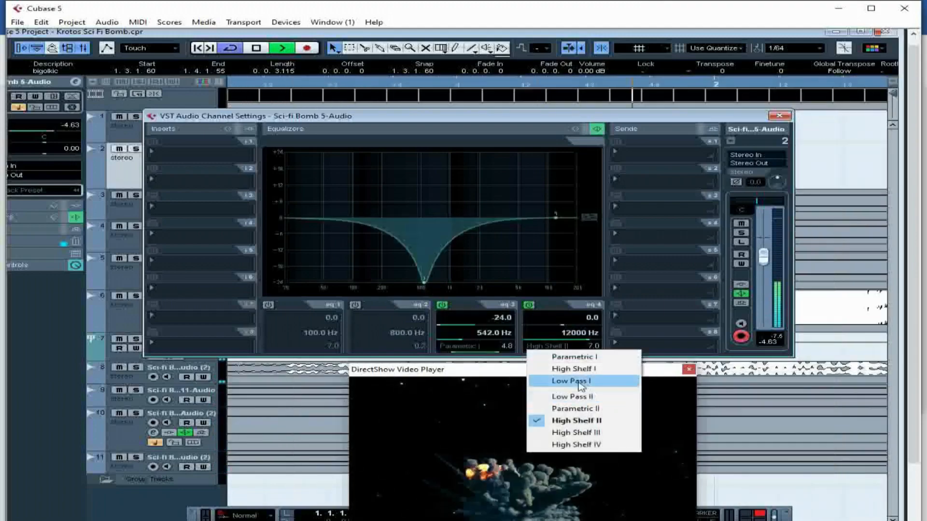
{"action": "left_click", "coordinate": [577, 381]}
{"action": "left_click_drag", "start_coordinate": [555, 214], "coordinate": [450, 235]}
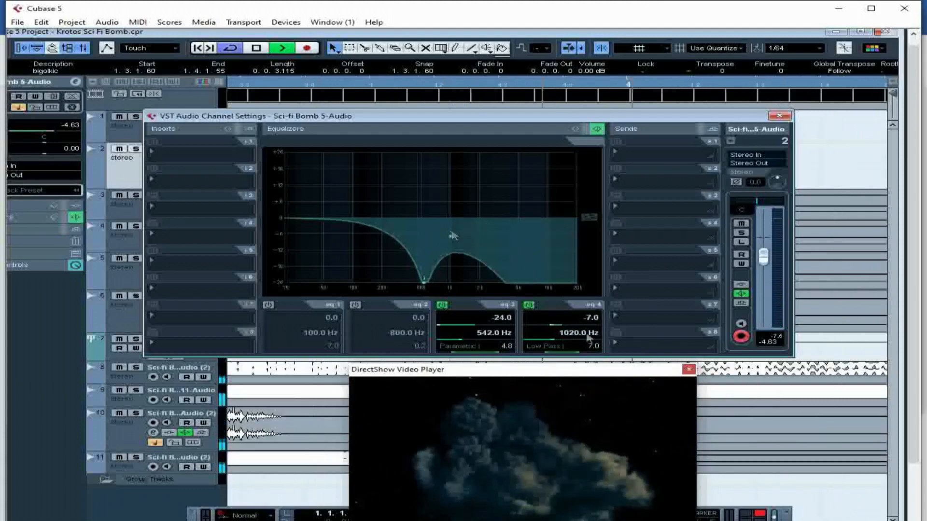
{"action": "left_click", "coordinate": [762, 514]}
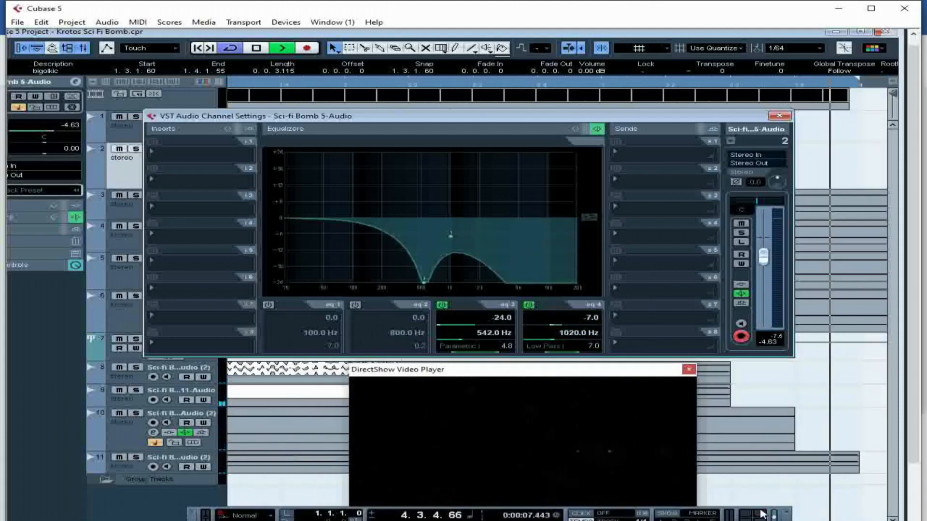
- Enable EQ band 1 on the Sci-fi Bomb 5-Audio channel as Parametric I with -24.0 gain at 44 Hz
{"action": "left_click", "coordinate": [268, 304]}
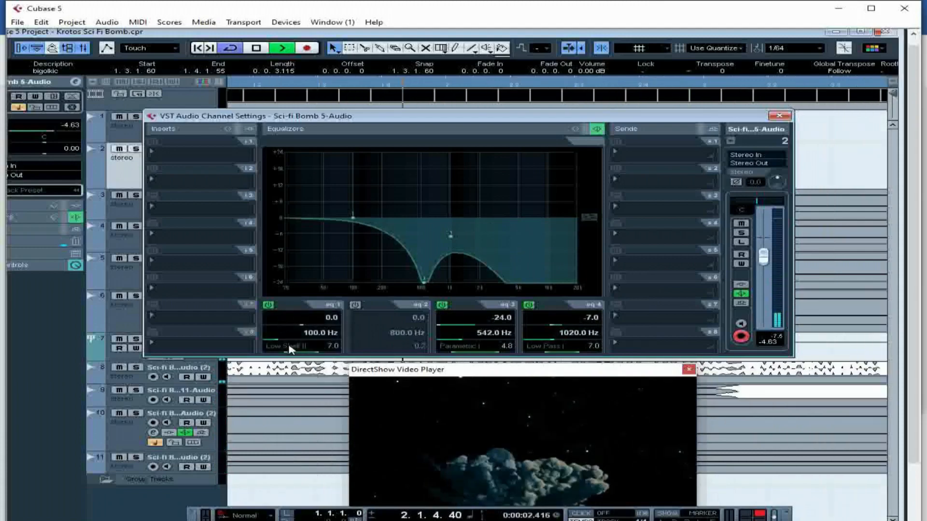
{"action": "left_click", "coordinate": [290, 347]}
{"action": "left_click", "coordinate": [309, 357]}
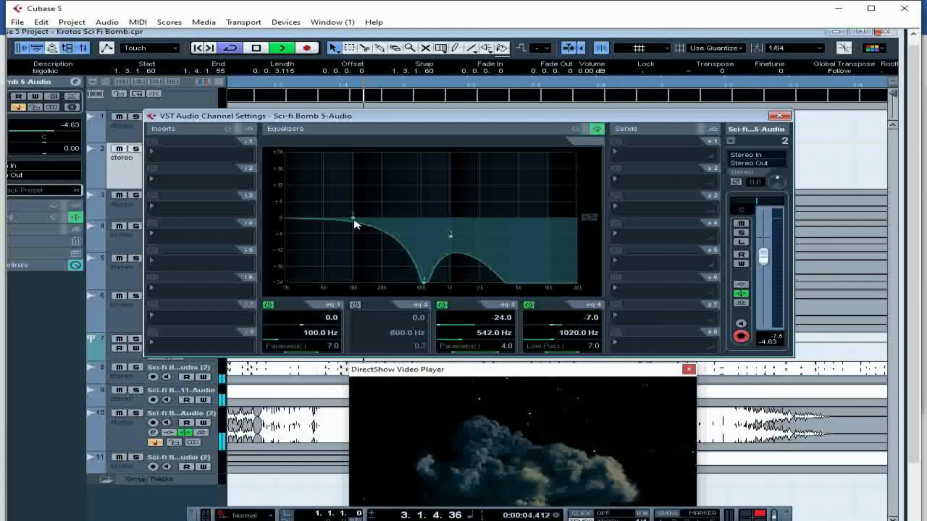
{"action": "left_click_drag", "start_coordinate": [353, 218], "coordinate": [320, 291]}
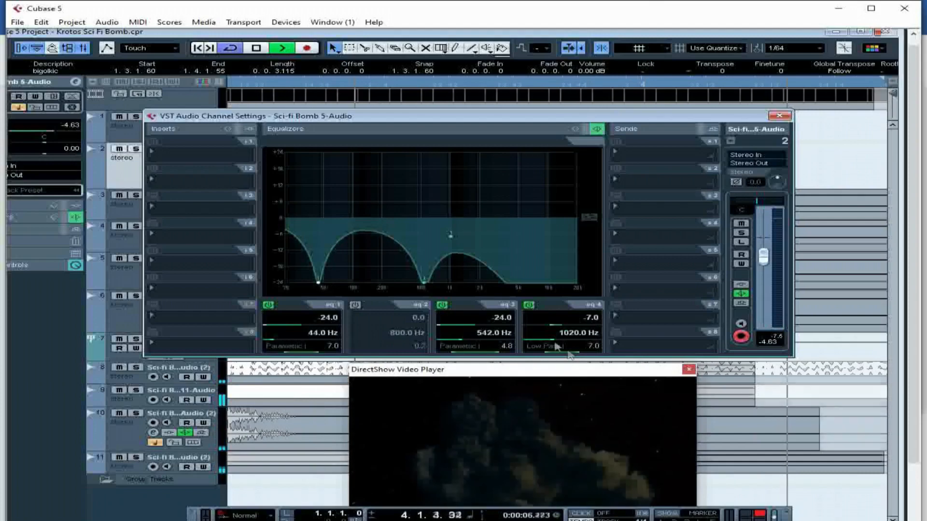
- Set the EQ band 4 low pass frequency to 2667.3 Hz and lower the Sci-fi Bomb 5-Audio channel volume to -9.15
{"action": "left_click_drag", "start_coordinate": [554, 343], "coordinate": [563, 346]}
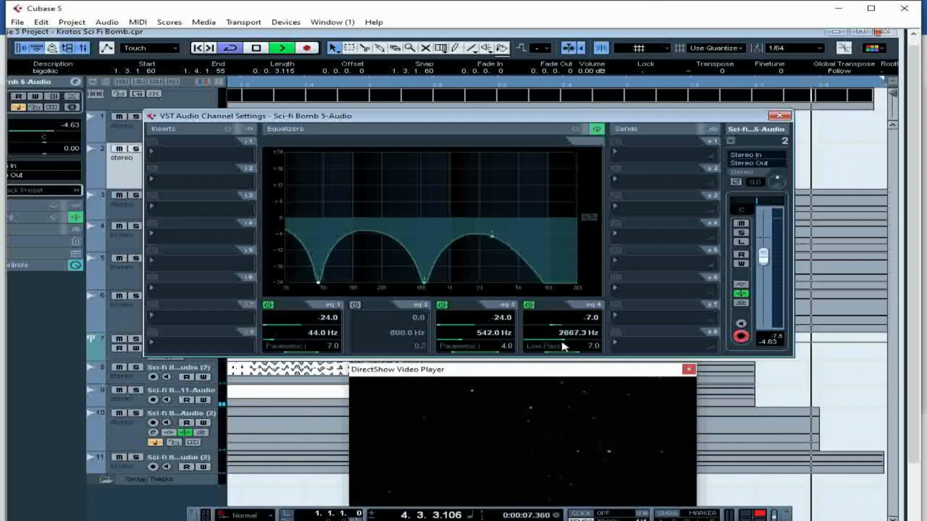
{"action": "left_click_drag", "start_coordinate": [763, 255], "coordinate": [764, 268]}
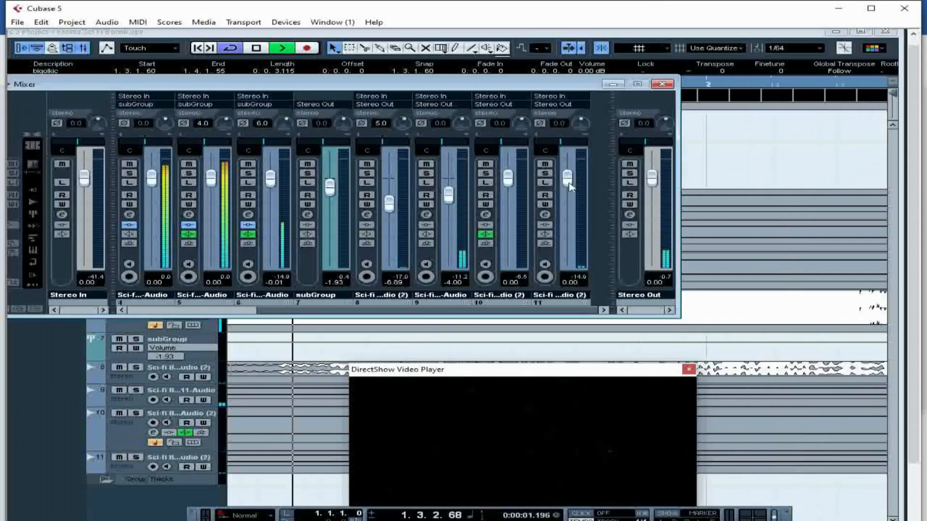
- Lower the mixer volumes of channel 9 to -5.18, channel 10 to -4.81 and channel 11 to -2.29, and close the mixer
{"action": "left_click_drag", "start_coordinate": [508, 183], "coordinate": [508, 198]}
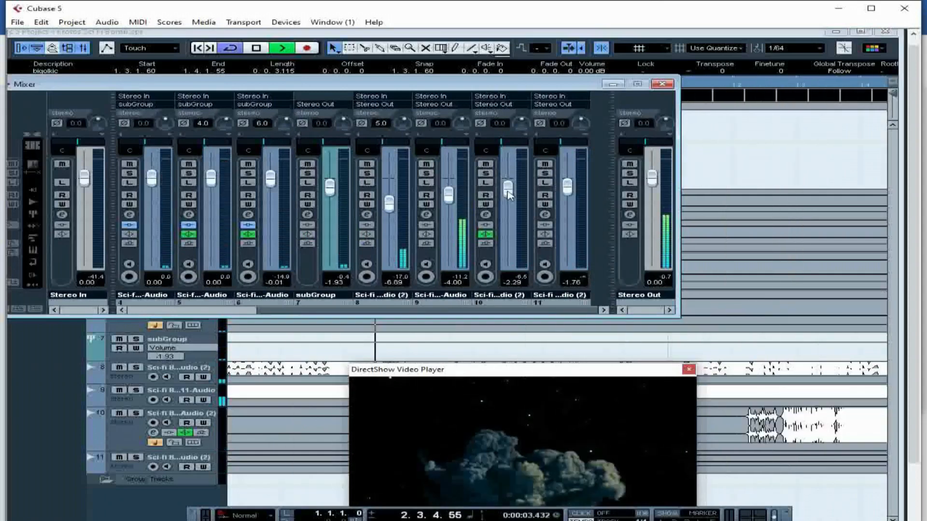
{"action": "left_click_drag", "start_coordinate": [451, 201], "coordinate": [451, 206]}
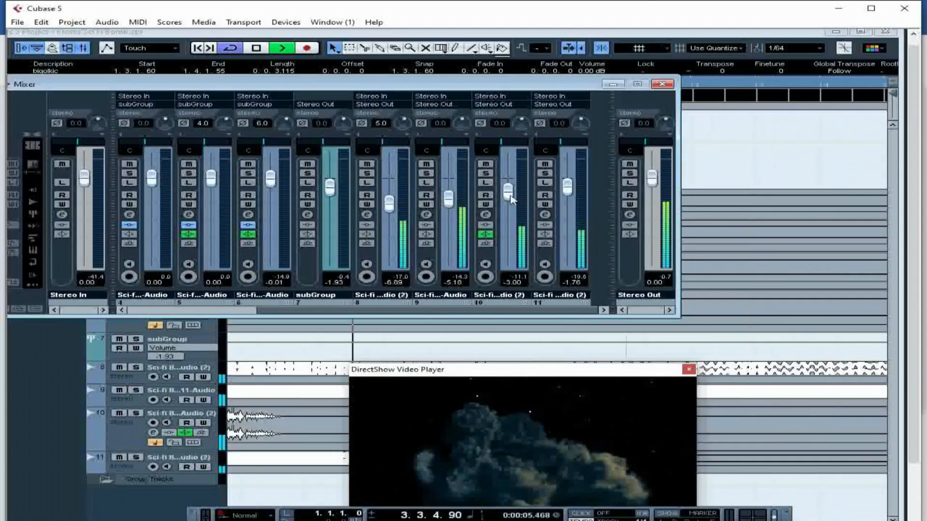
{"action": "left_click_drag", "start_coordinate": [509, 194], "coordinate": [509, 200]}
{"action": "left_click_drag", "start_coordinate": [570, 188], "coordinate": [570, 195]}
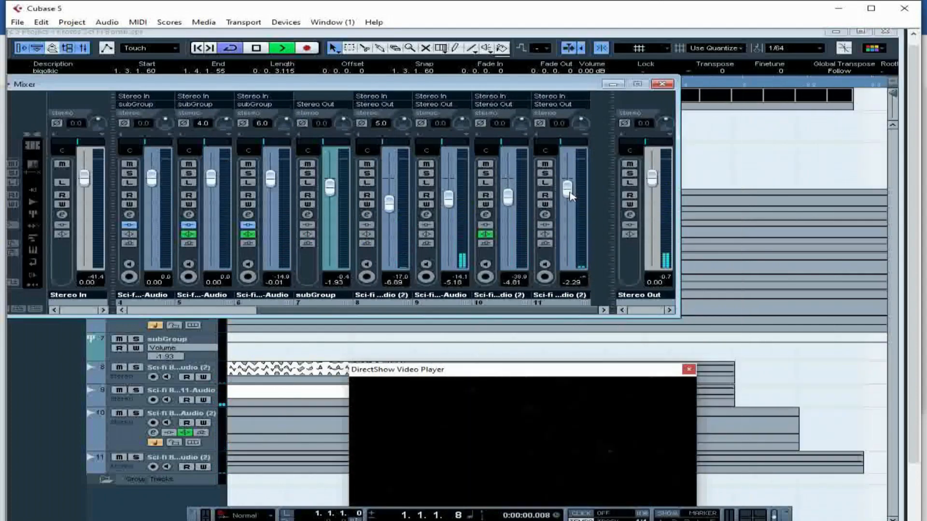
{"action": "left_click", "coordinate": [662, 84]}
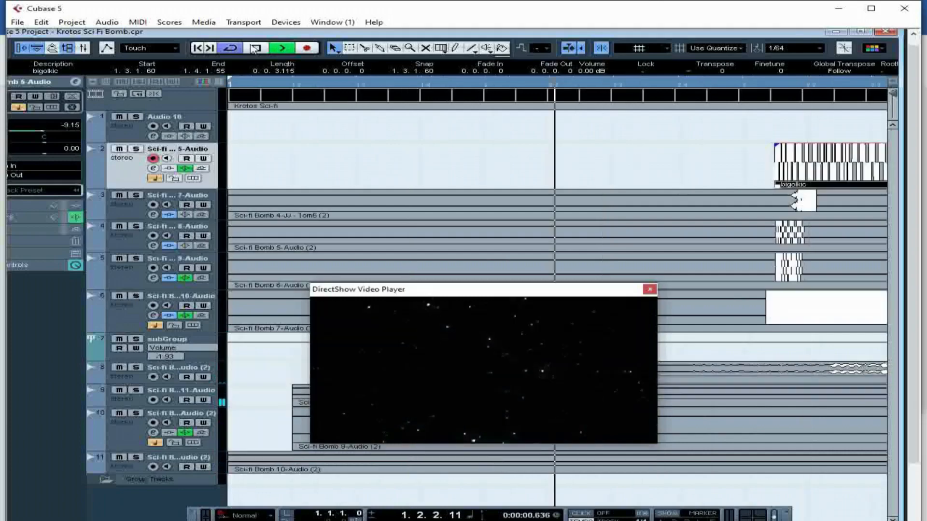
- Stop playback, set the video player to Big Size in the device setup, and move the enlarged video window fully into view
{"action": "left_click", "coordinate": [256, 49]}
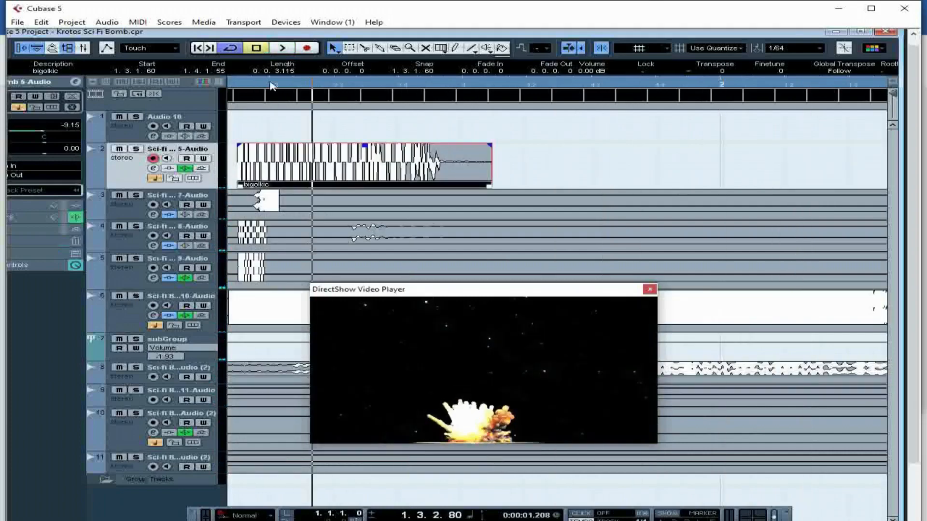
{"action": "left_click", "coordinate": [289, 23]}
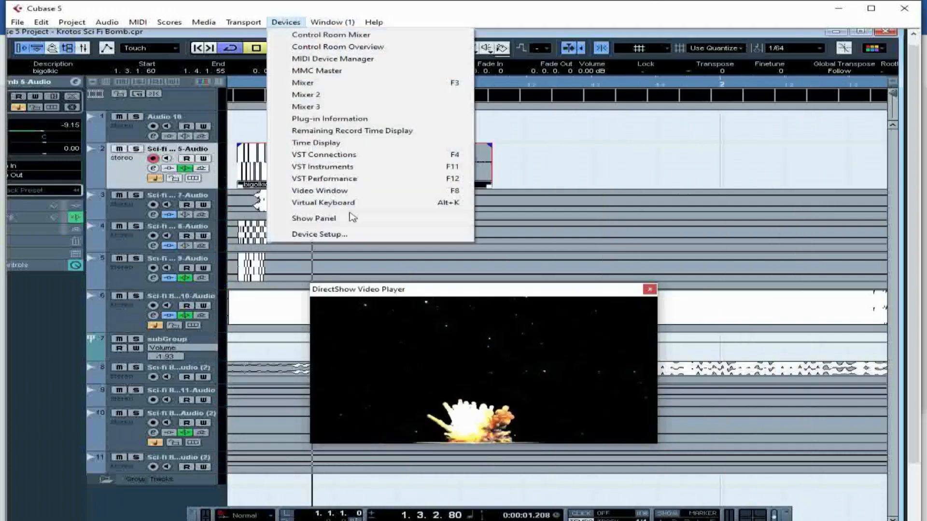
{"action": "left_click", "coordinate": [347, 236]}
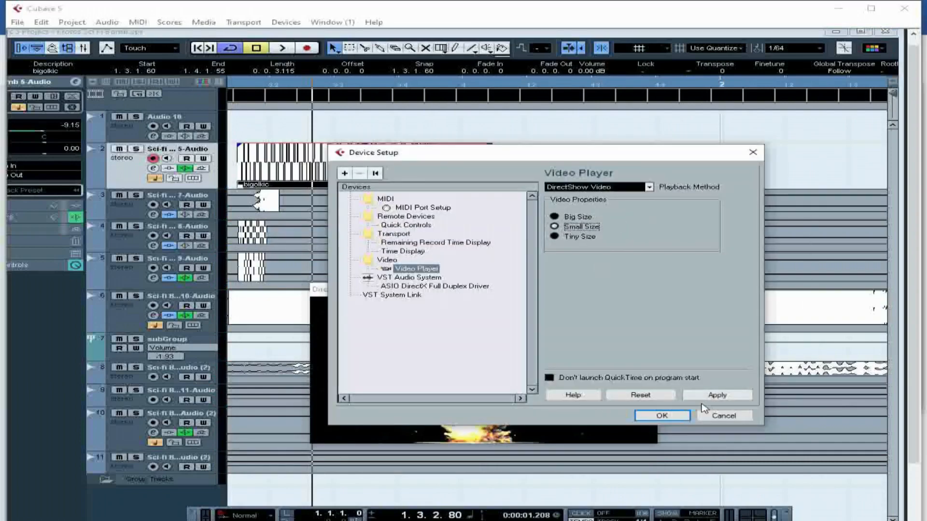
{"action": "left_click", "coordinate": [711, 396]}
{"action": "left_click", "coordinate": [660, 416]}
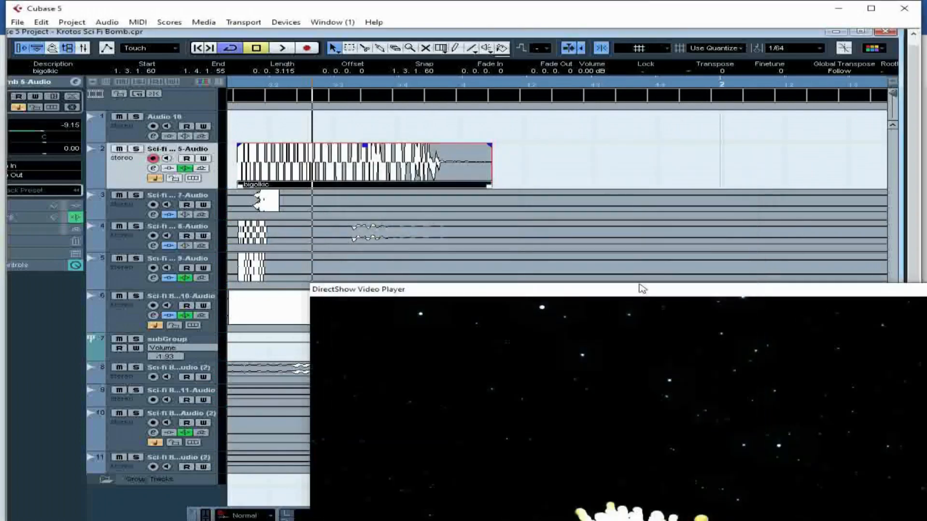
{"action": "left_click_drag", "start_coordinate": [642, 288], "coordinate": [488, 188]}
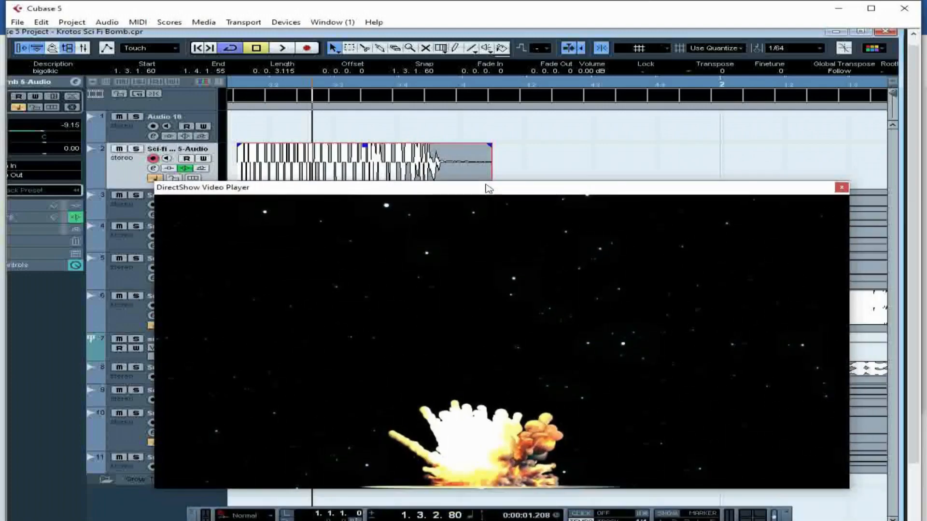
- Play the finished project from the start to review the sound against the explosion video, and stop playback
{"action": "left_click", "coordinate": [197, 49]}
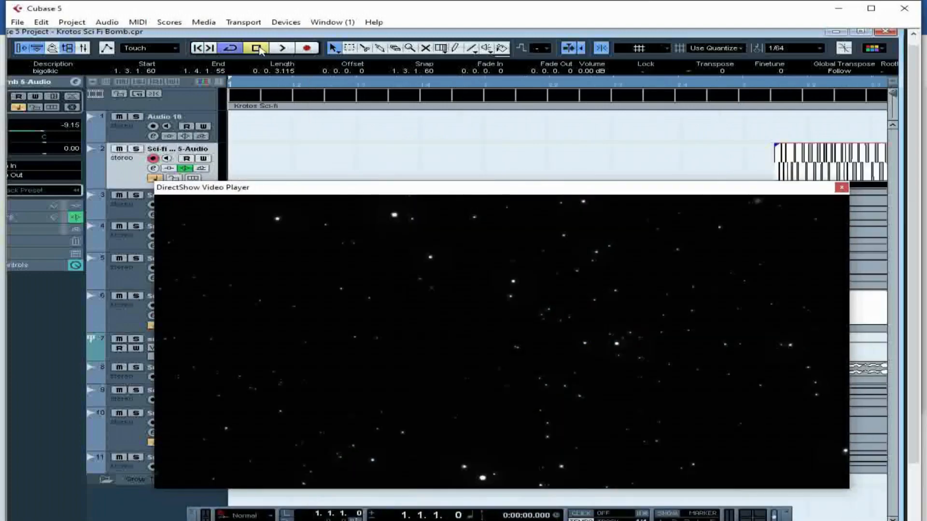
{"action": "left_click", "coordinate": [278, 53]}
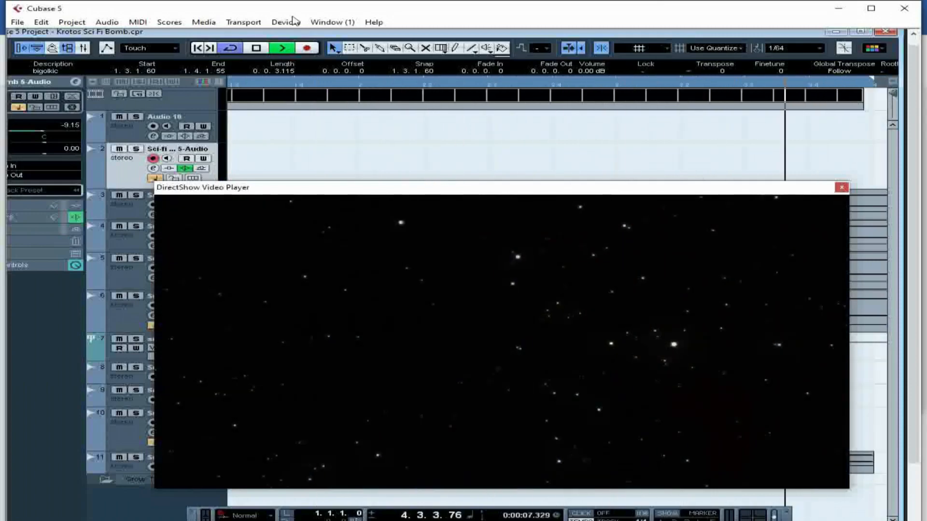
{"action": "left_click", "coordinate": [270, 48]}
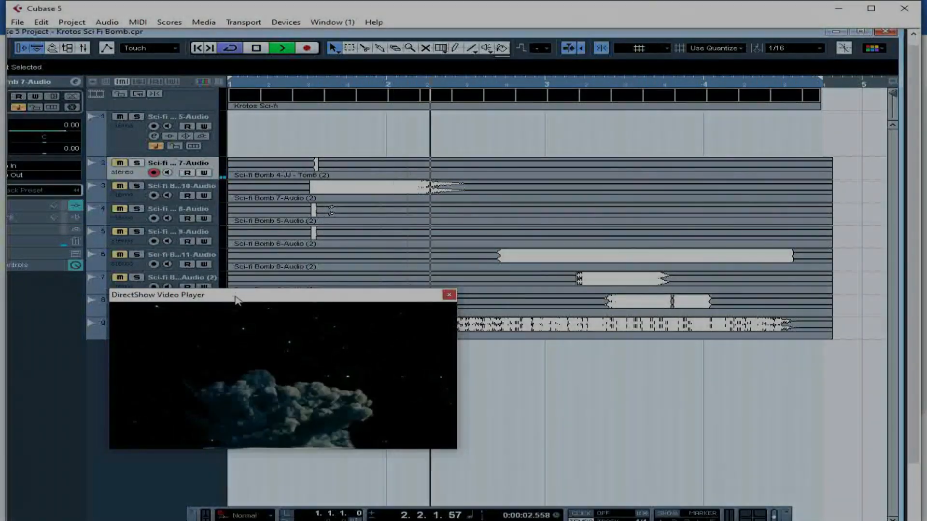
{"action": "left_click_drag", "start_coordinate": [237, 299], "coordinate": [342, 308]}
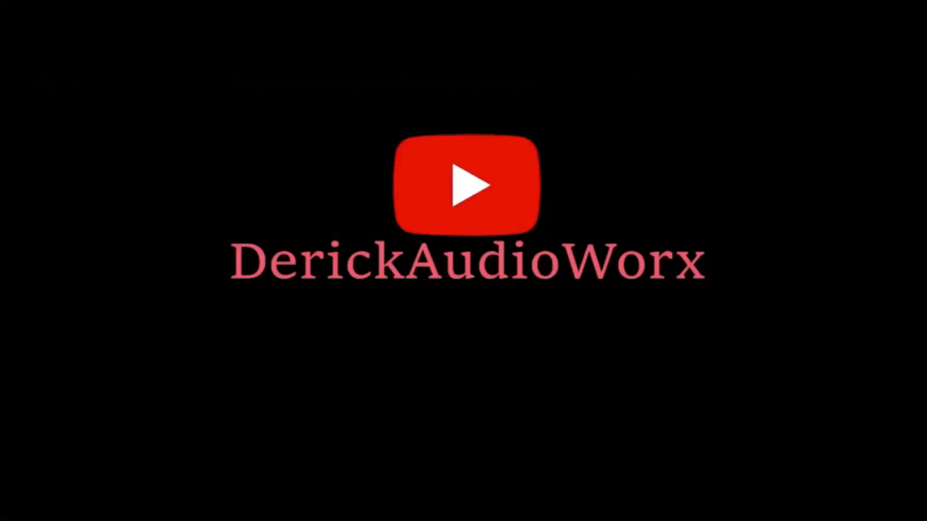